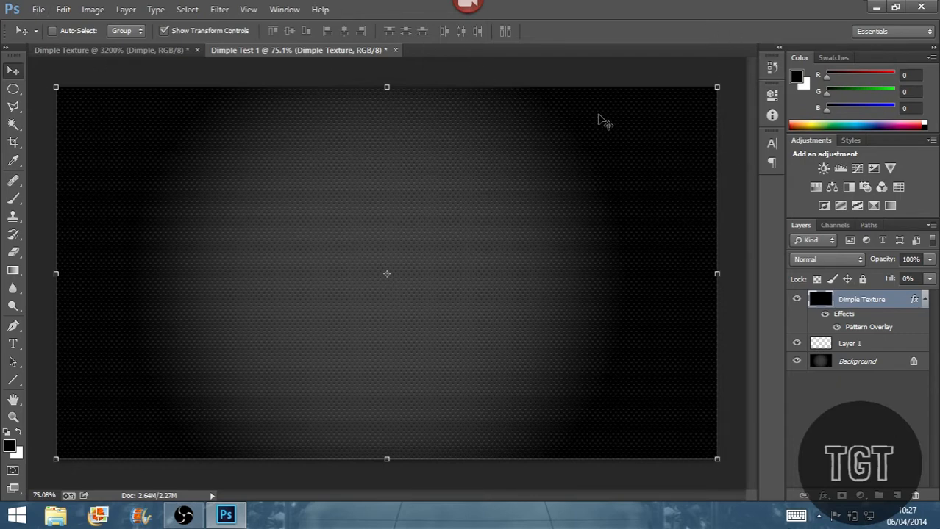
# Create a new document named Dimple Texture, 10 pixels wide and 12 pixels high, at 72 pixels/inch with a white background
pyautogui.click(38, 9)
pyautogui.click(44, 22)
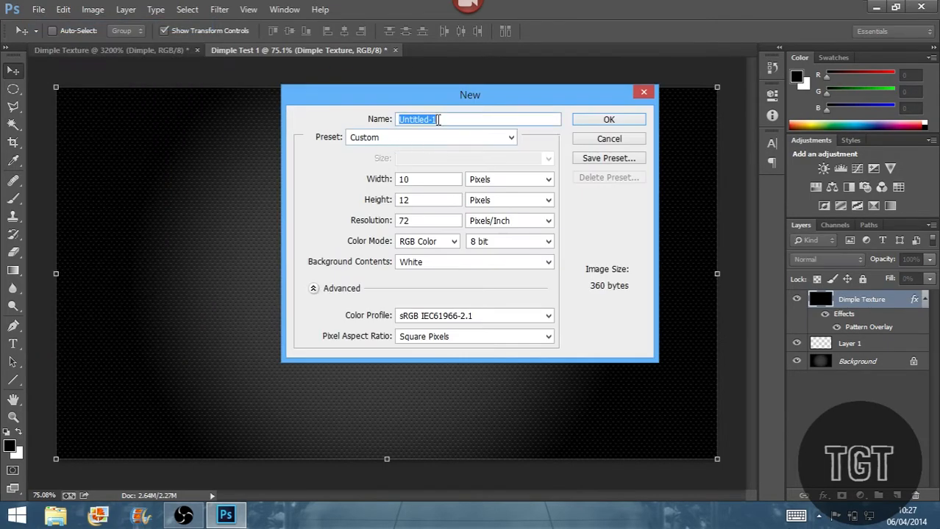
pyautogui.press('BackSpace')
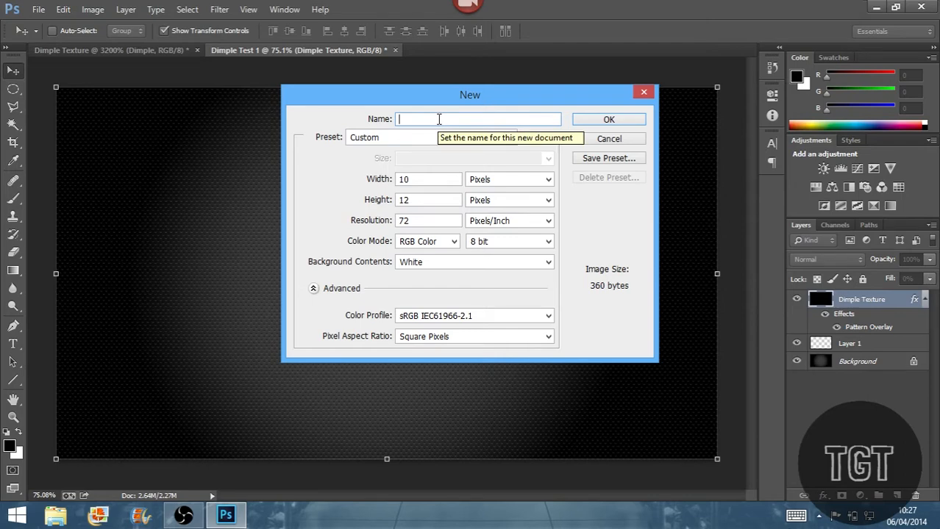
pyautogui.write('Dimple Texture')
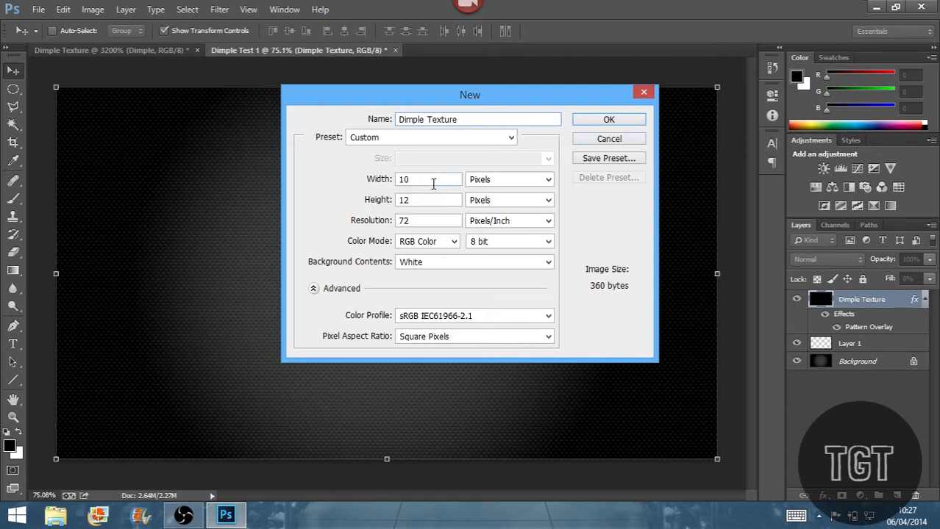
pyautogui.press('Tab')
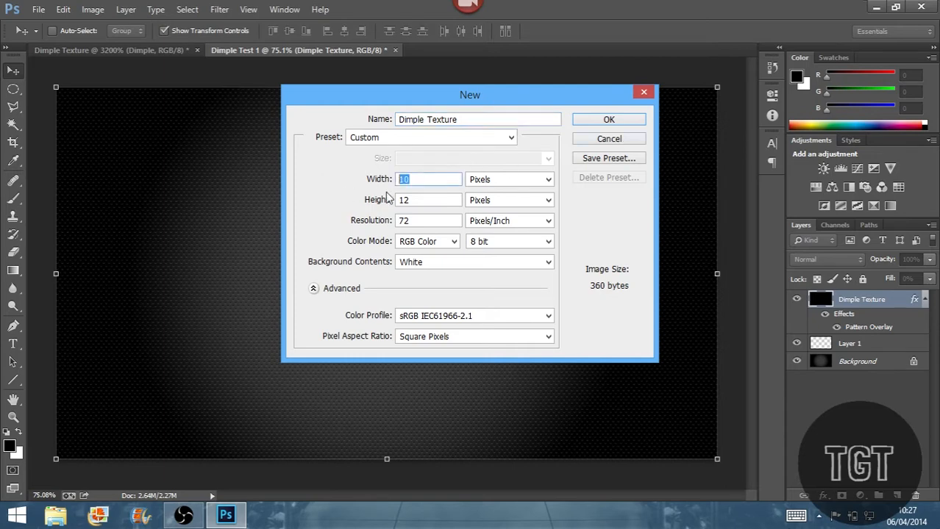
pyautogui.press('Tab')
pyautogui.press('Tab')
pyautogui.click(610, 120)
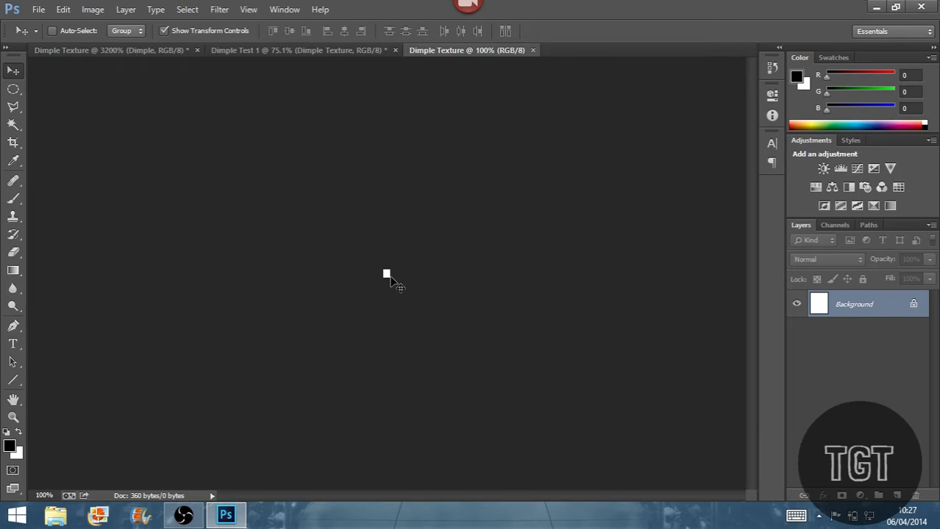
# Fill the Background layer with 50% Gray in Normal mode at 100% opacity
pyautogui.hotkey('ctrl', '0')
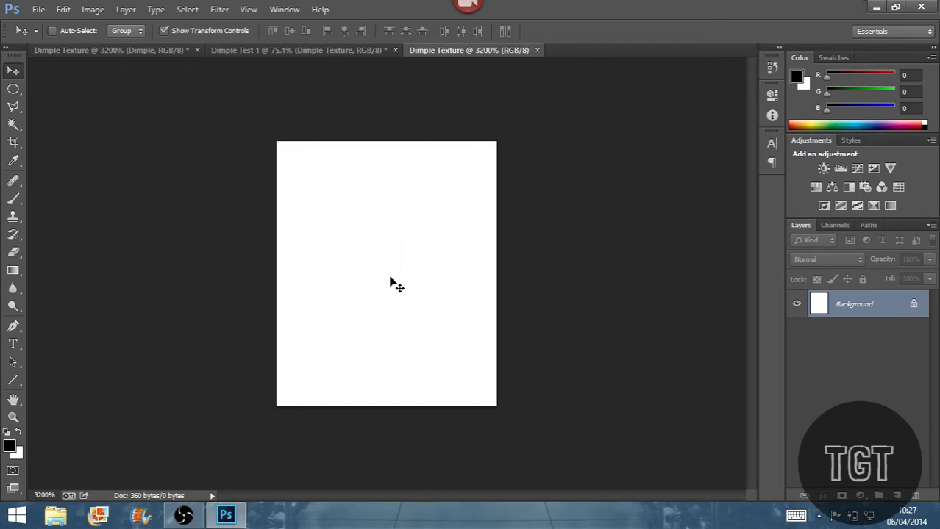
pyautogui.click(60, 10)
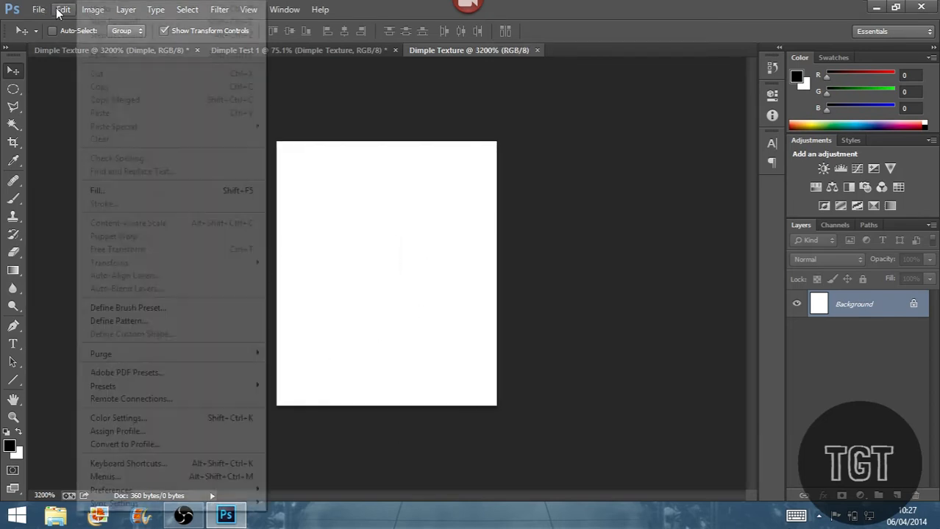
pyautogui.click(145, 191)
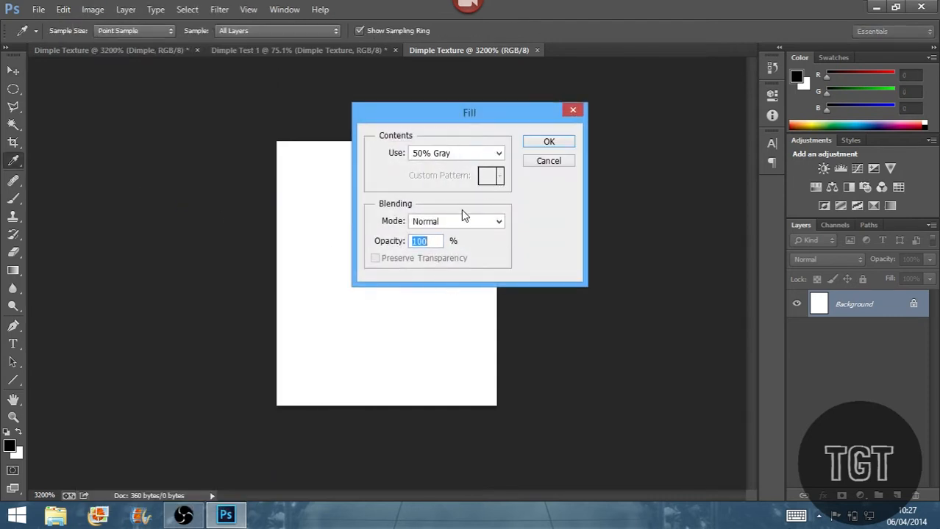
pyautogui.click(549, 142)
pyautogui.press('v')
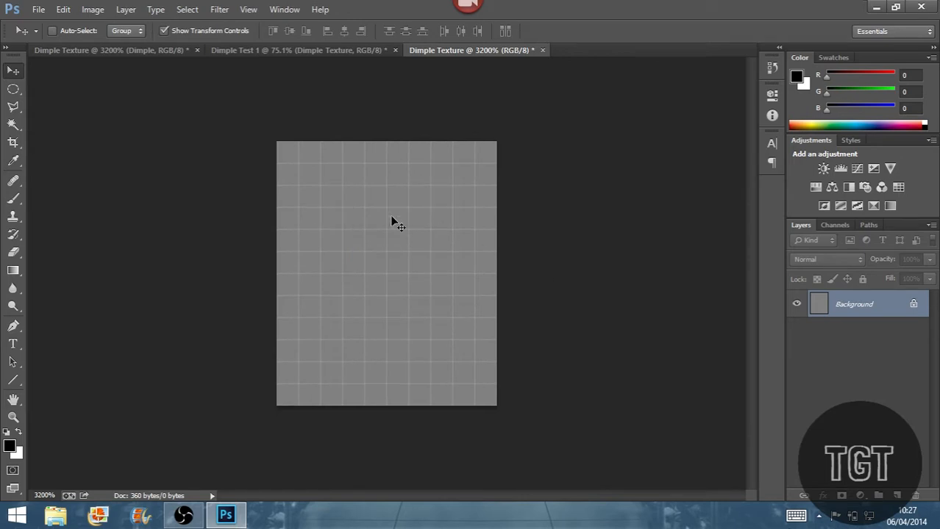
# Activate the Elliptical Marquee tool and show the Info panel for reading selection sizes
pyautogui.moveTo(14, 89); pyautogui.dragTo(82, 107)
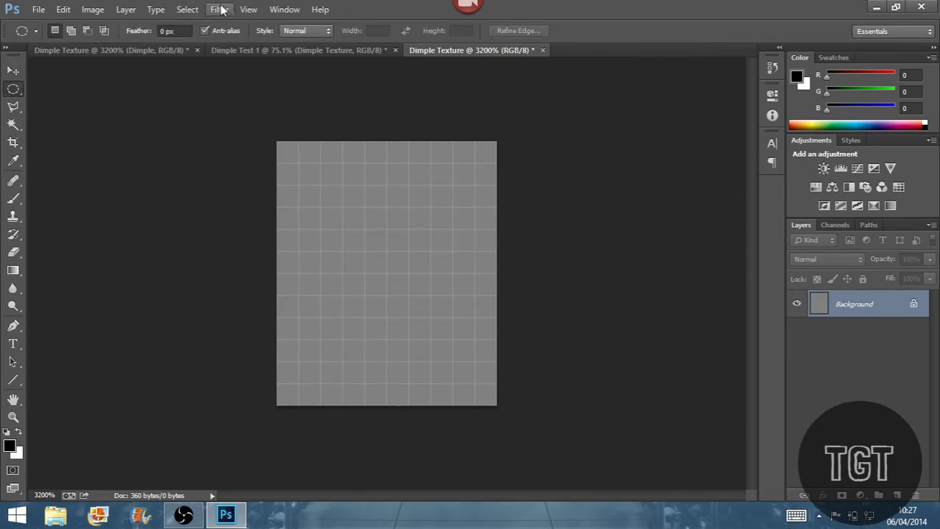
pyautogui.click(279, 11)
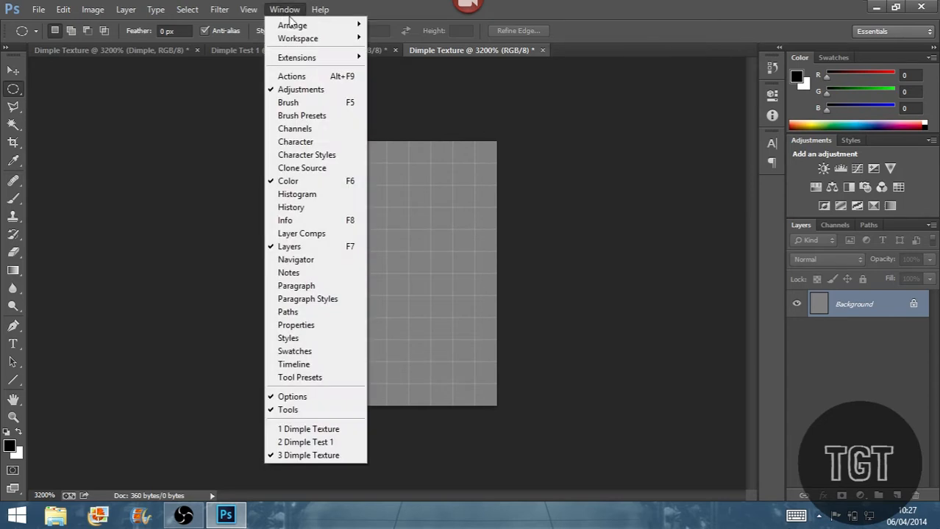
pyautogui.click(323, 227)
pyautogui.click(272, 10)
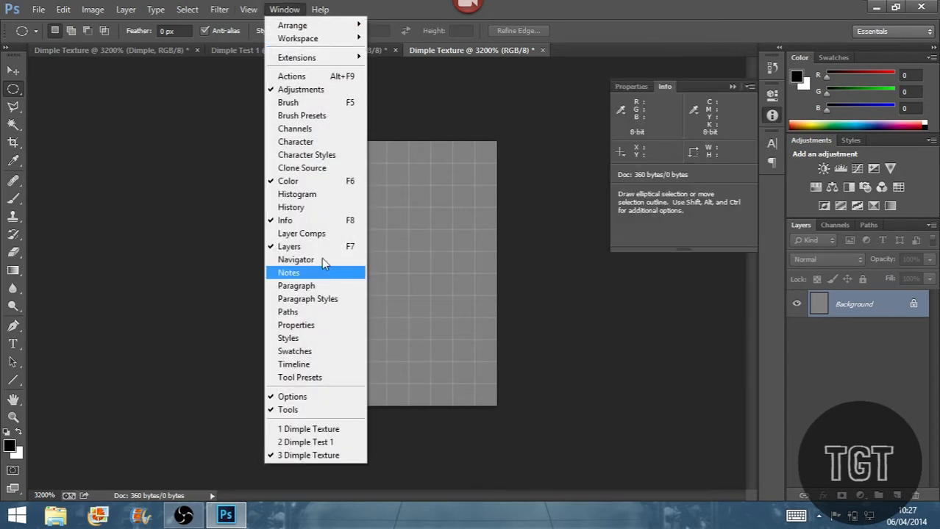
pyautogui.click(555, 300)
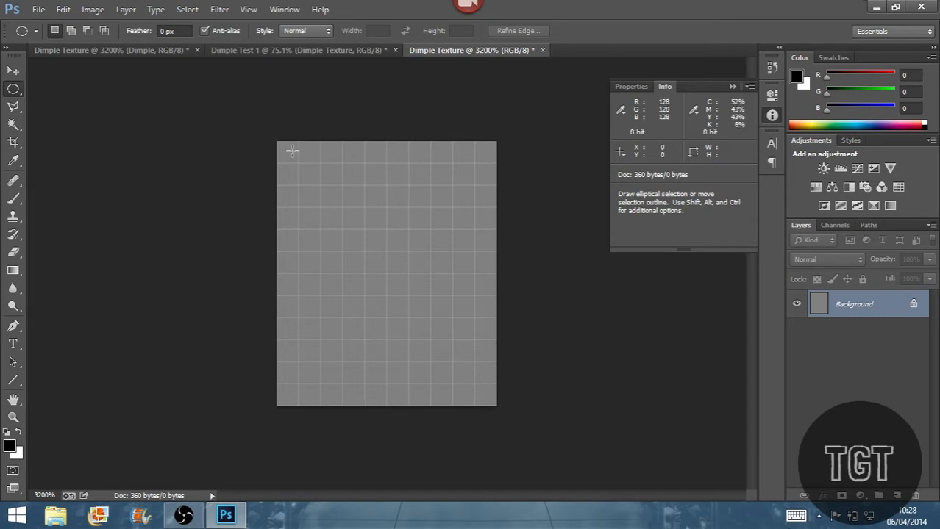
pyautogui.press('shift')
pyautogui.moveTo(283, 148); pyautogui.dragTo(385, 221)
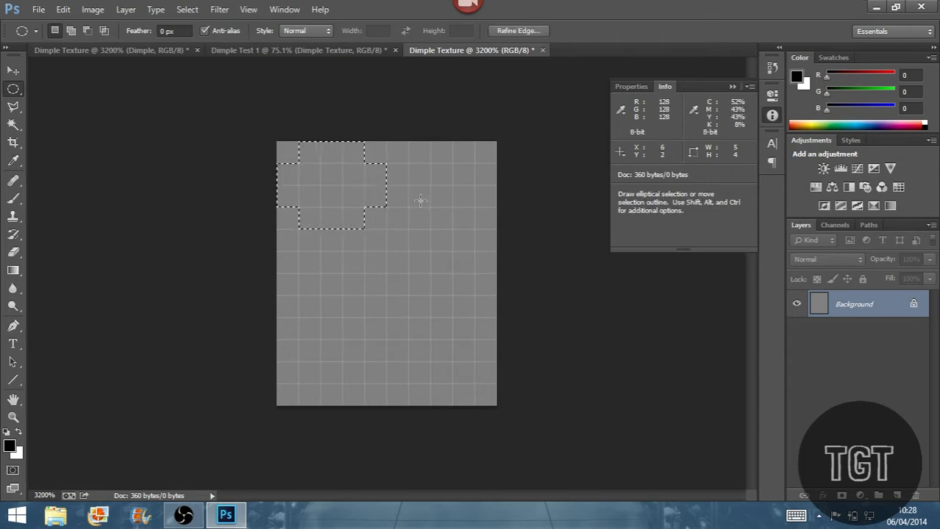
pyautogui.hotkey('ctrl', 'd')
pyautogui.press('shift')
pyautogui.moveTo(283, 147); pyautogui.dragTo(367, 216)
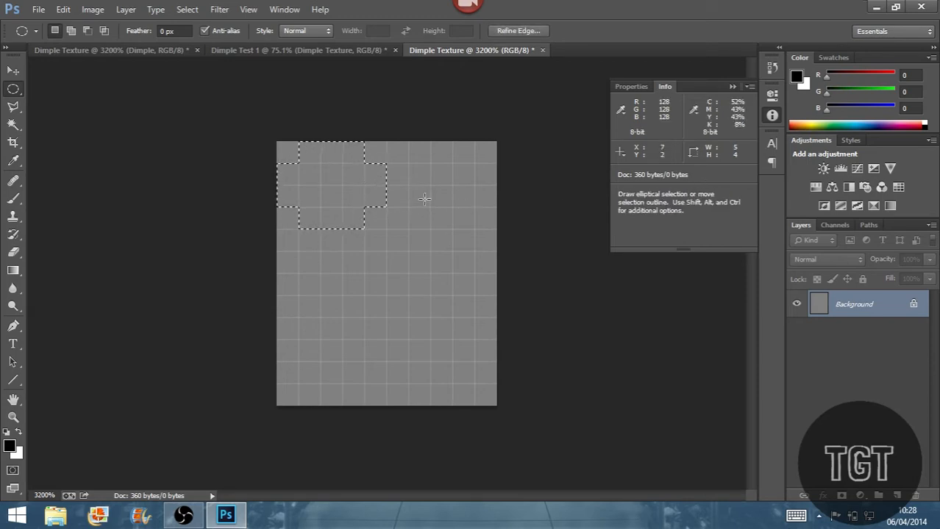
pyautogui.hotkey('ctrl', 'd')
# Select a 4 by 4 pixel circle in the canvas's upper-left corner and add a new layer named Dimple
pyautogui.press('shift')
pyautogui.moveTo(296, 162); pyautogui.dragTo(359, 213)
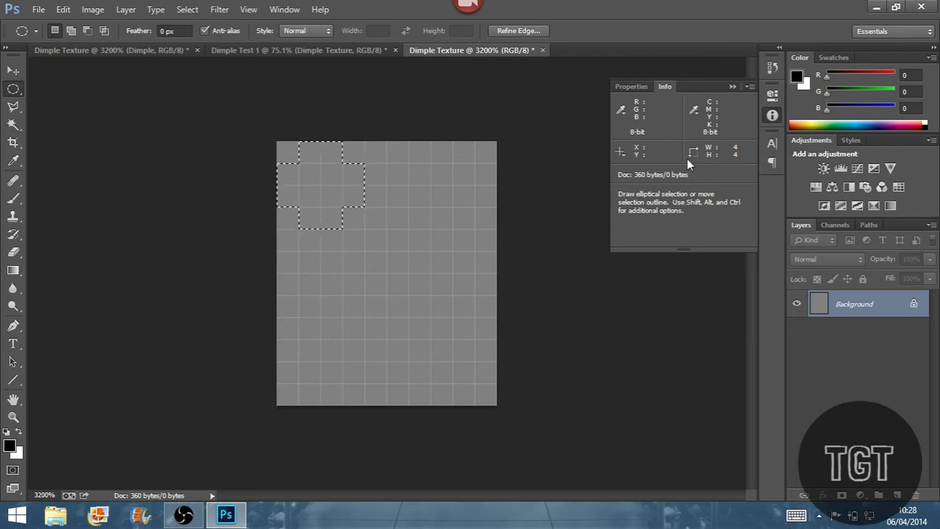
pyautogui.click(126, 9)
pyautogui.moveTo(131, 27)
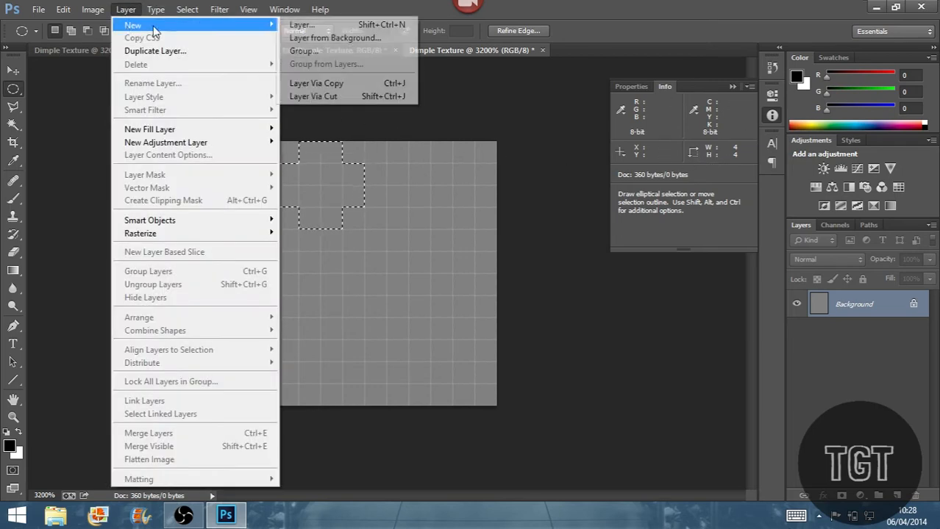
pyautogui.click(317, 26)
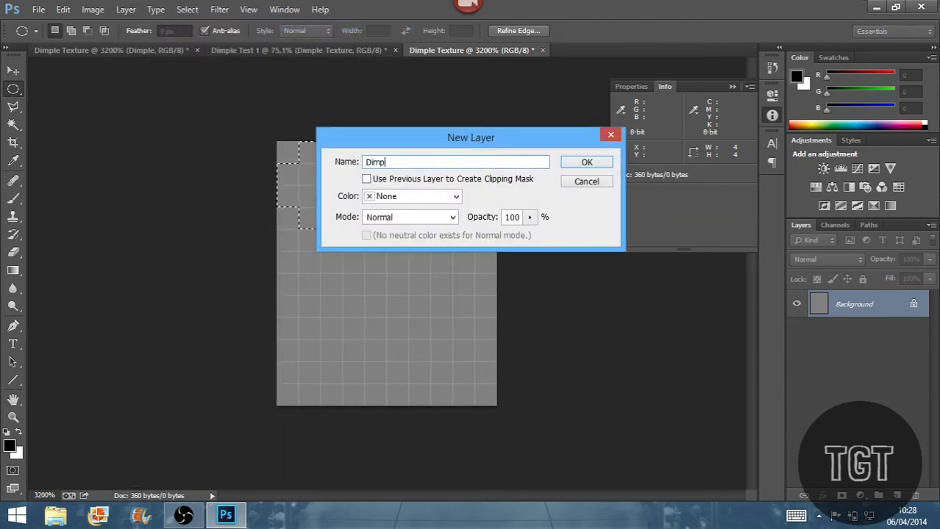
pyautogui.click(589, 161)
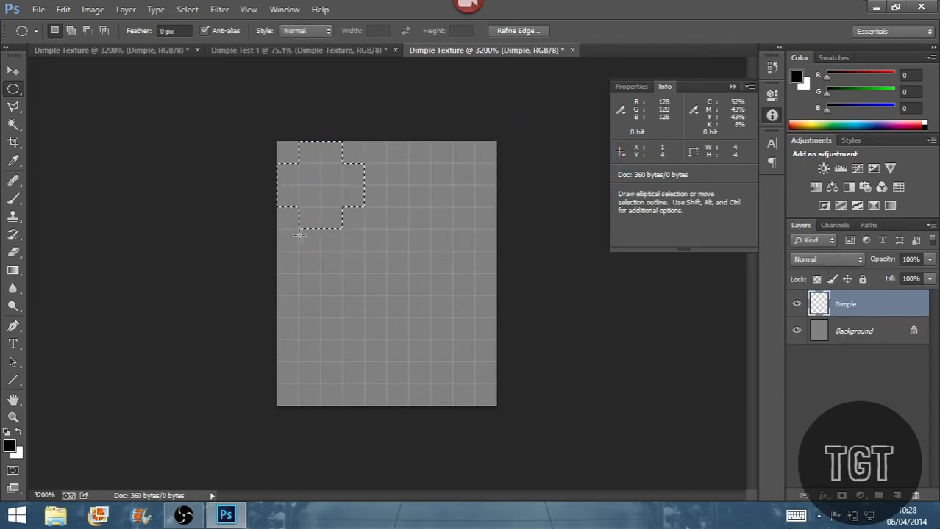
# Fill the circular selection with black on the Dimple layer, then move the deselected dimple one pixel down and one pixel right
pyautogui.hotkey('alt', 'BackSpace')
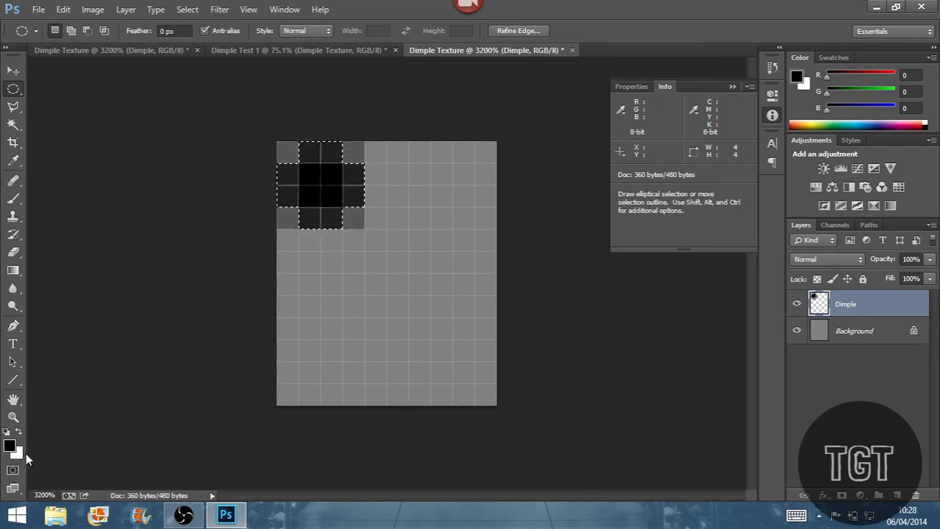
pyautogui.press('v')
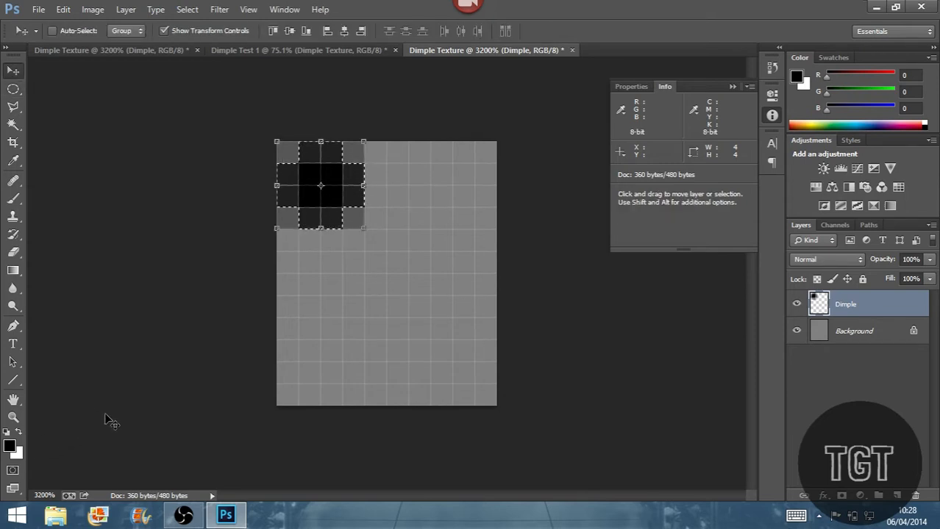
pyautogui.hotkey('ctrl', 'd')
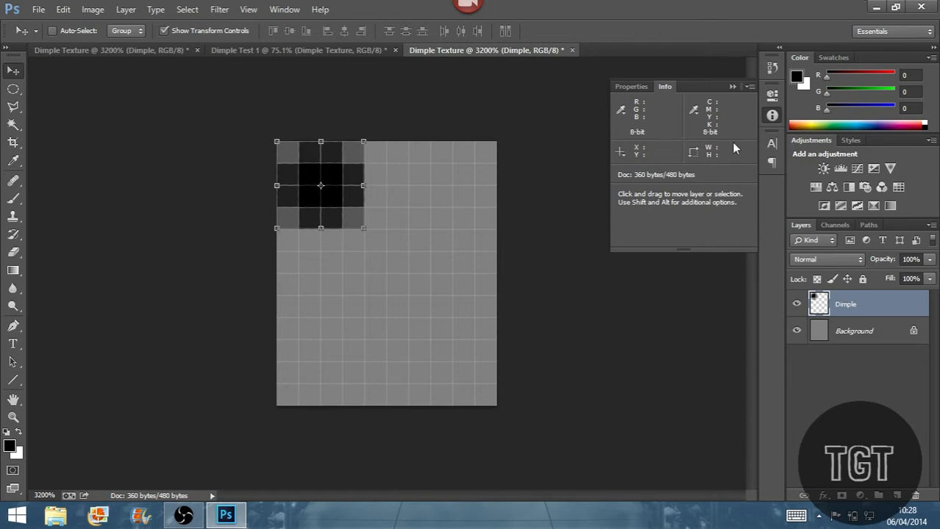
pyautogui.click(772, 118)
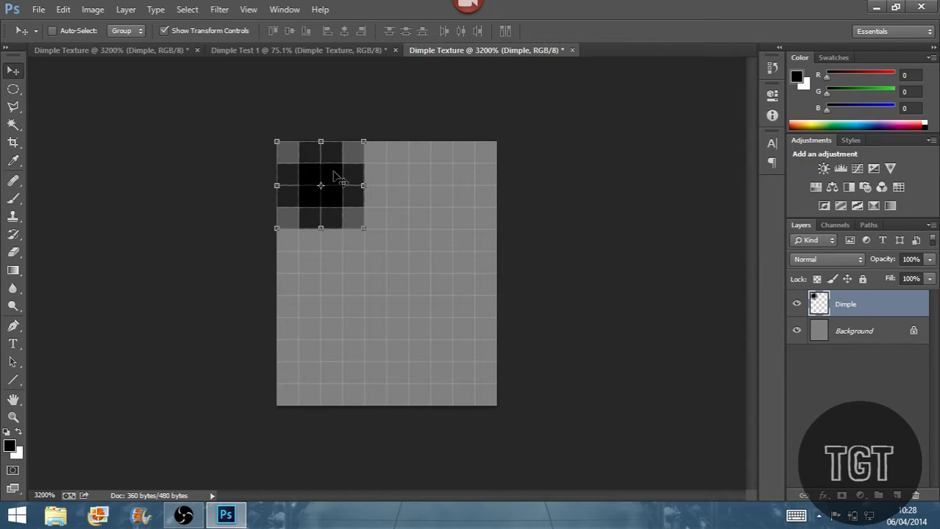
pyautogui.press('Down')
pyautogui.press('Right')
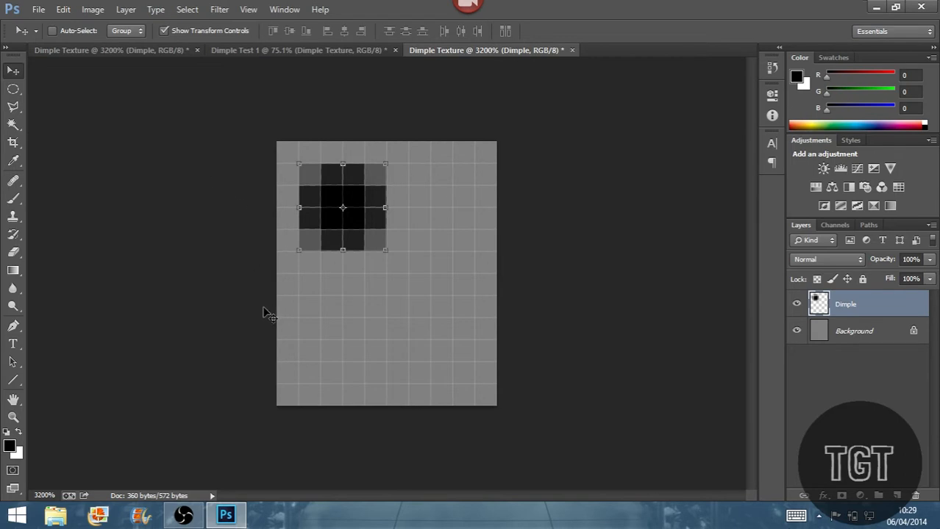
# Add a Drop Shadow layer style to the Dimple layer with its blend mode set to Normal
pyautogui.click(129, 9)
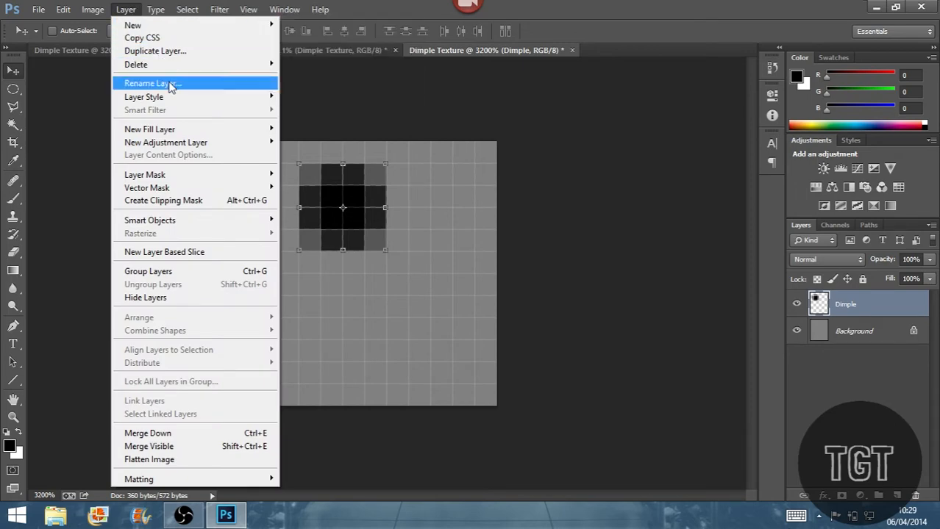
pyautogui.moveTo(174, 100)
pyautogui.click(37, 233)
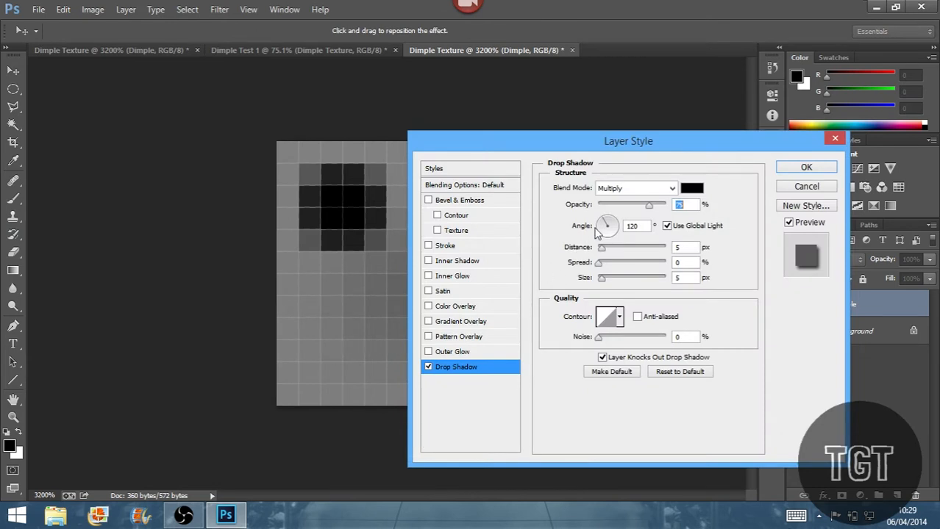
pyautogui.moveTo(635, 146); pyautogui.dragTo(607, 110)
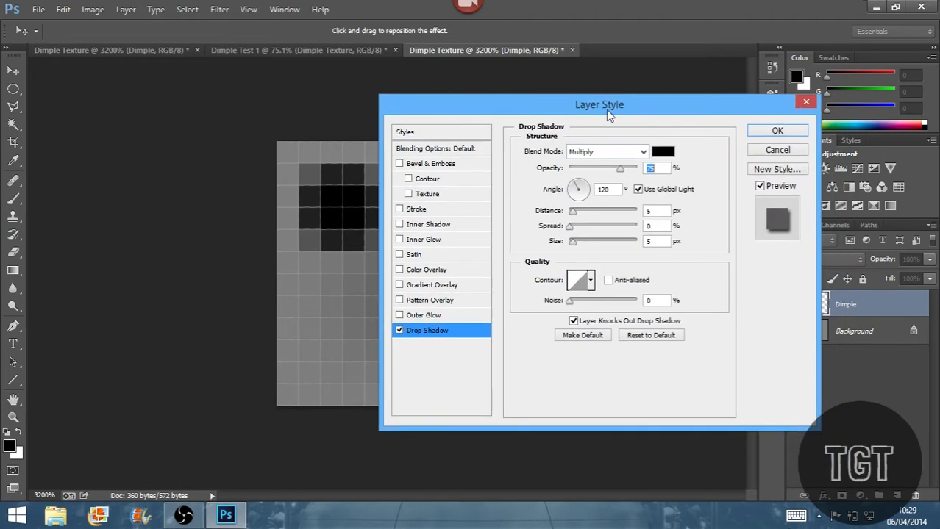
pyautogui.click(608, 153)
pyautogui.click(631, 163)
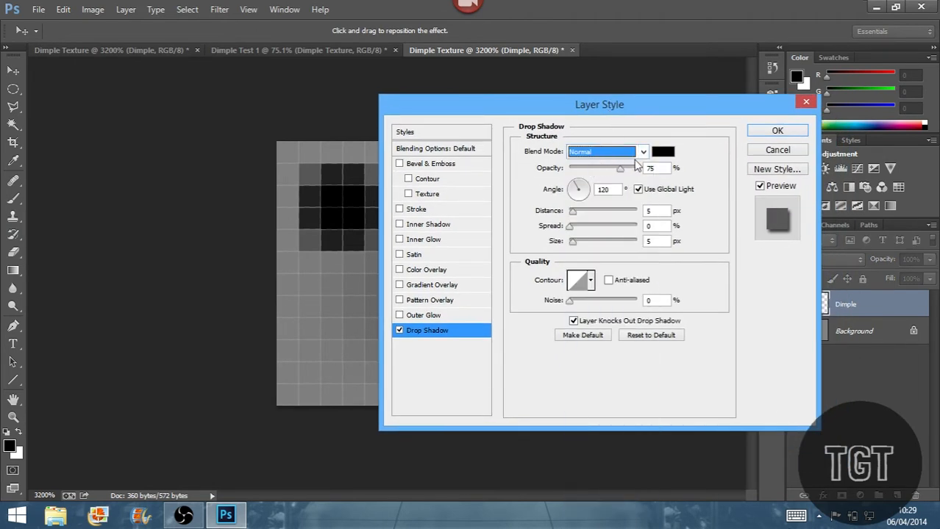
# Set the drop shadow's color to white (ffffff)
pyautogui.click(662, 152)
pyautogui.moveTo(506, 195); pyautogui.dragTo(291, 194)
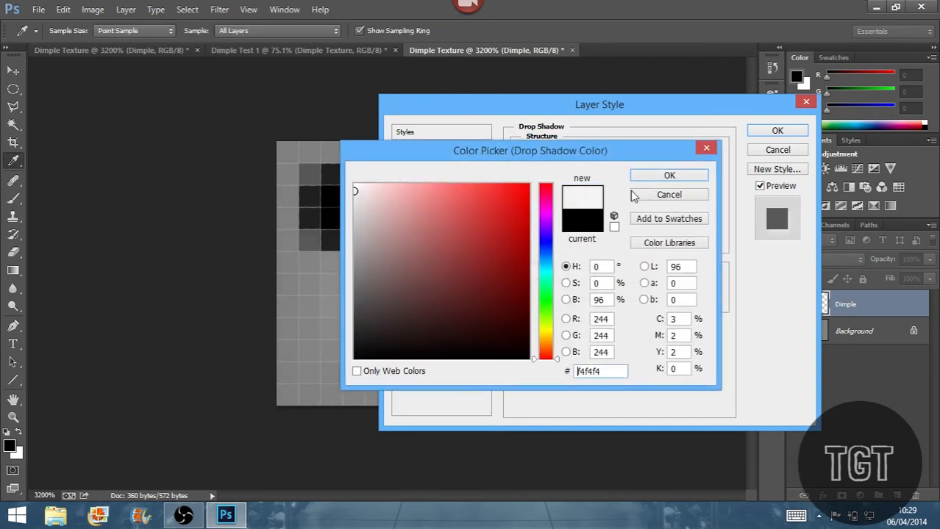
pyautogui.moveTo(359, 190); pyautogui.dragTo(342, 180)
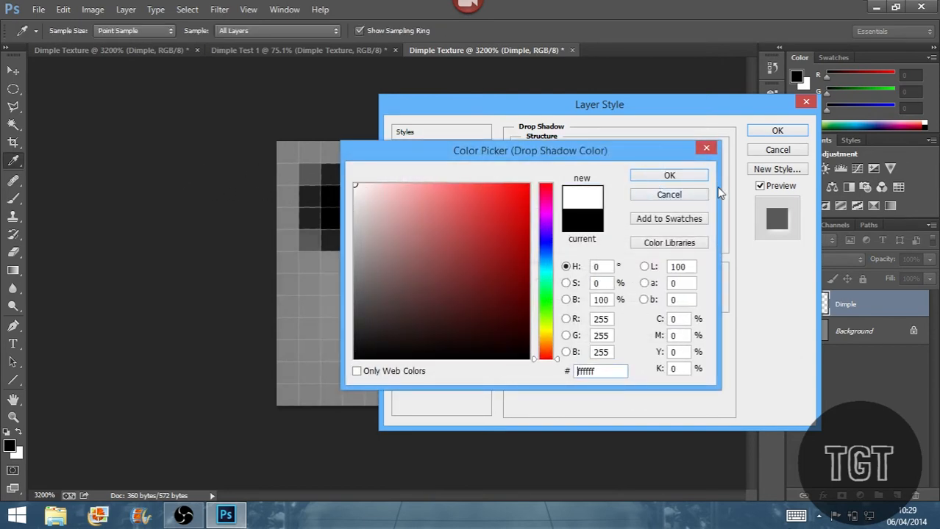
pyautogui.click(684, 175)
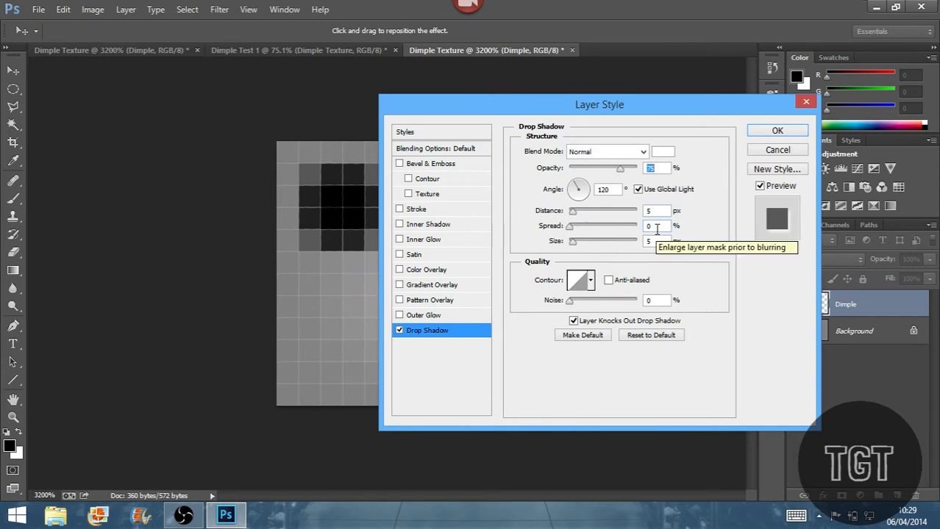
# Turn off Use Global Light for the drop shadow and set its angle to 90°
pyautogui.click(639, 190)
pyautogui.click(563, 189)
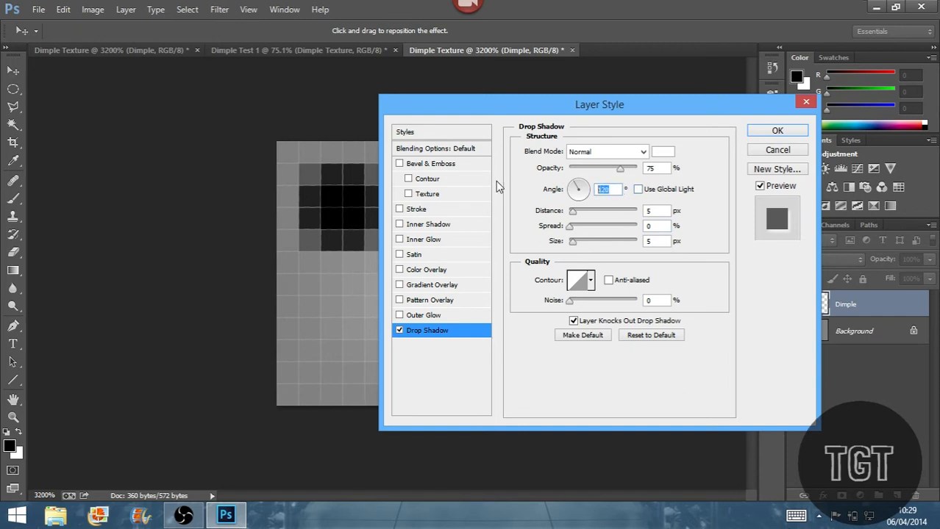
pyautogui.write('90')
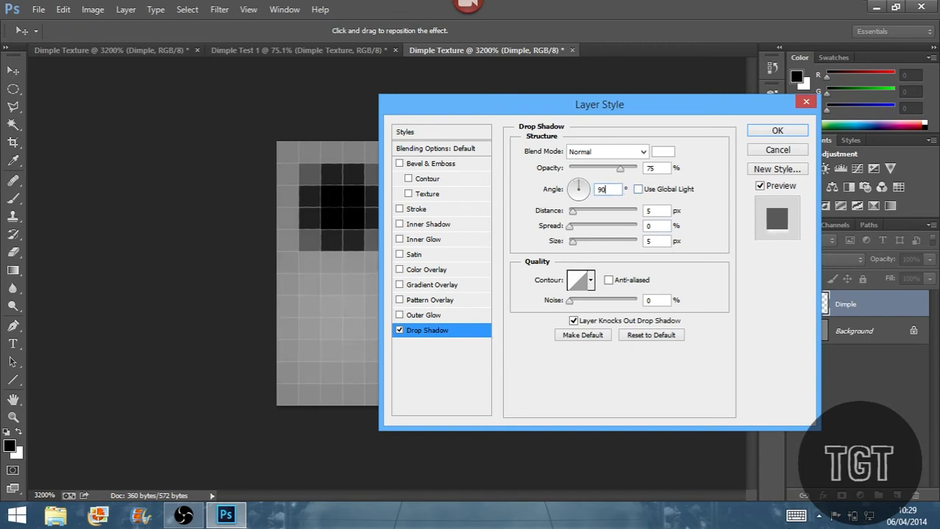
pyautogui.moveTo(598, 106); pyautogui.dragTo(769, 189)
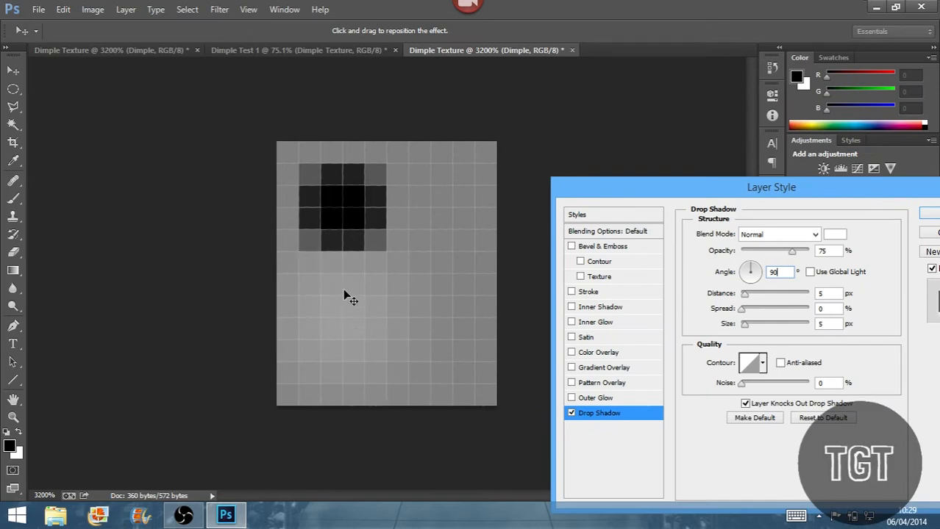
pyautogui.moveTo(630, 197); pyautogui.dragTo(343, 106)
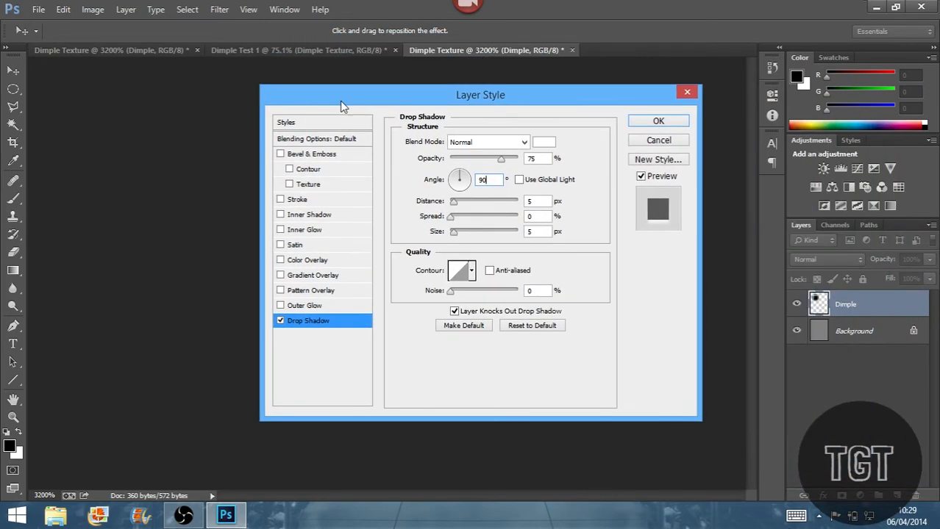
# Set the drop shadow's distance to 1 px and size to 0 px, and apply the layer style
pyautogui.click(533, 200)
pyautogui.write('1')
pyautogui.press('Tab')
pyautogui.press('Tab')
pyautogui.write('0')
pyautogui.moveTo(504, 94); pyautogui.dragTo(680, 141)
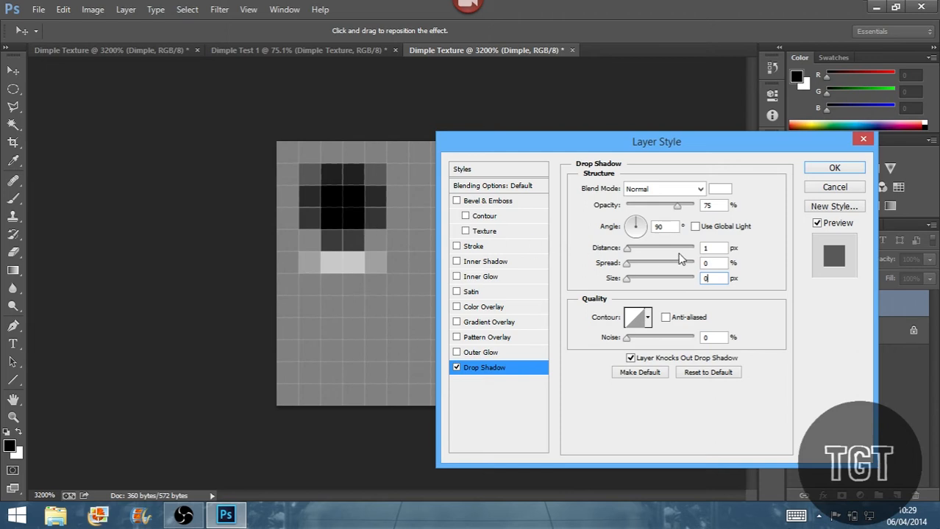
pyautogui.click(832, 168)
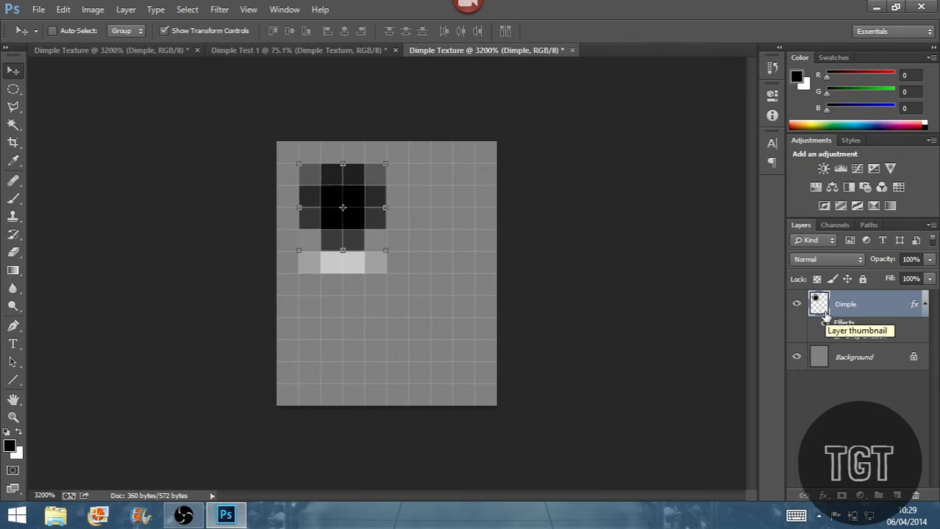
# Duplicate the Dimple layer and move the copy six pixels down and five pixels right
pyautogui.hotkey('ctrl', 'j')
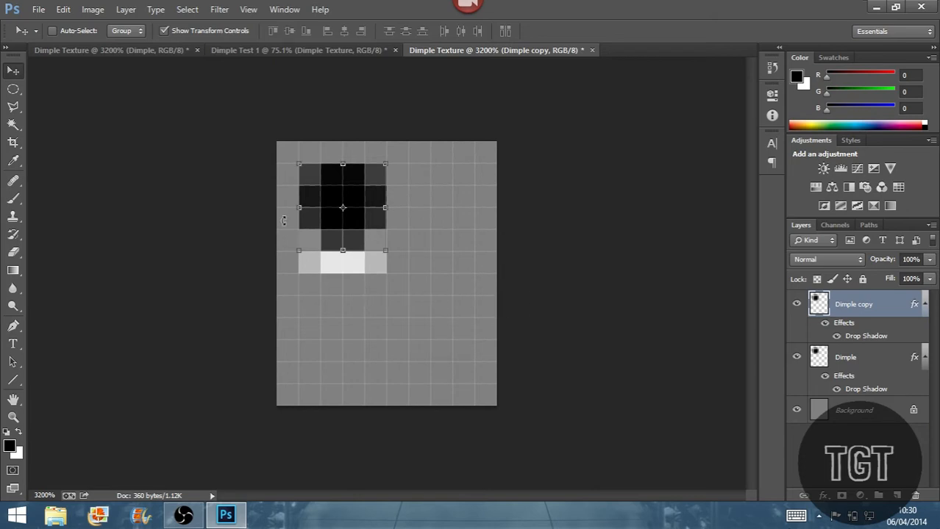
pyautogui.press('Down')
pyautogui.press('Down')
pyautogui.press('Down')
pyautogui.press('Down')
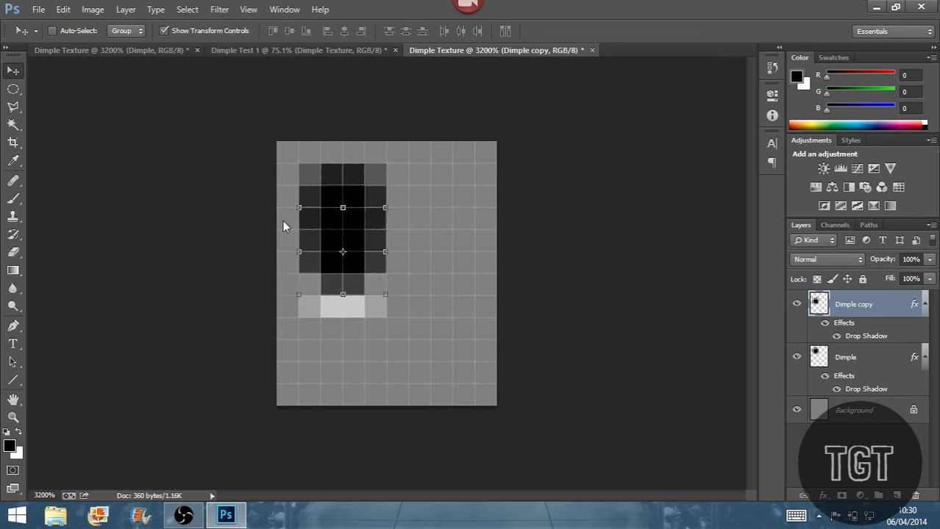
pyautogui.press('Down')
pyautogui.press('Down')
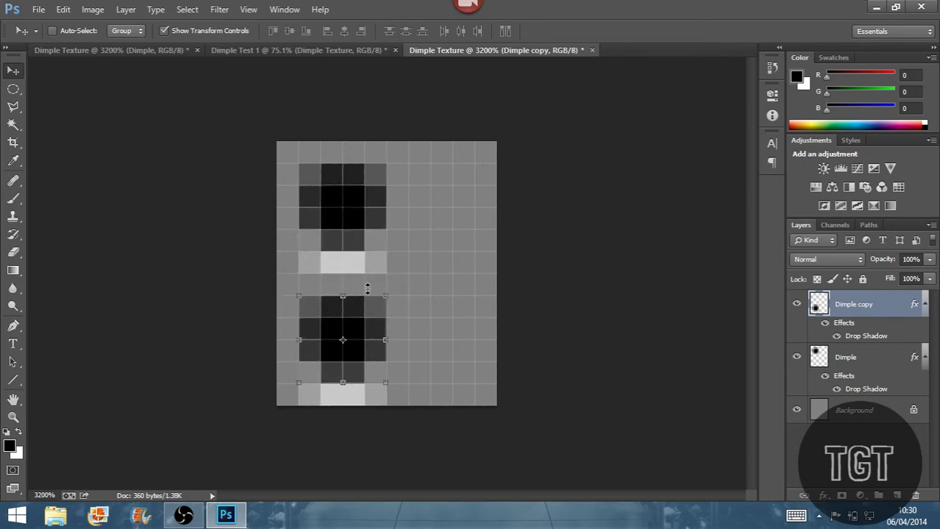
pyautogui.press('Right')
pyautogui.press('Right')
pyautogui.press('Right')
pyautogui.press('Right')
pyautogui.press('Right')
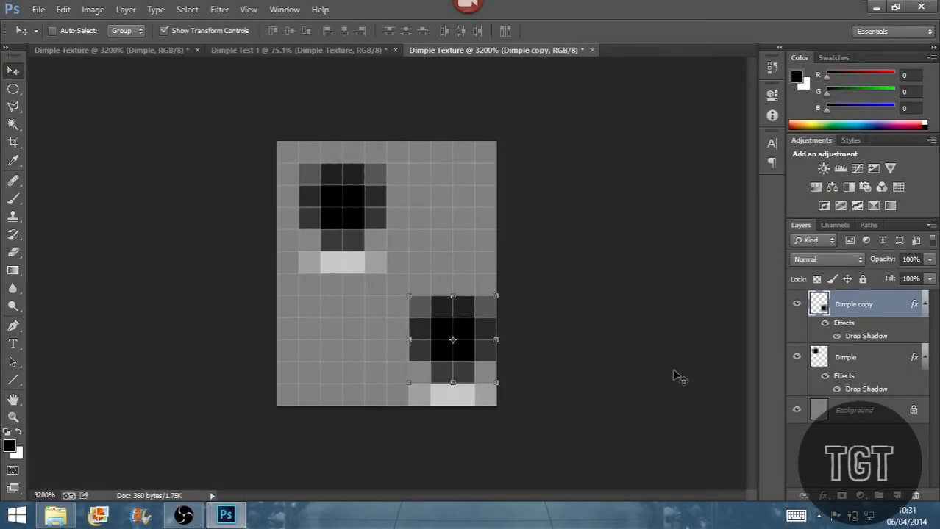
# Delete the Background layer and define the transparent two-dimple tile as a pattern named Dimple Texture
pyautogui.click(896, 432)
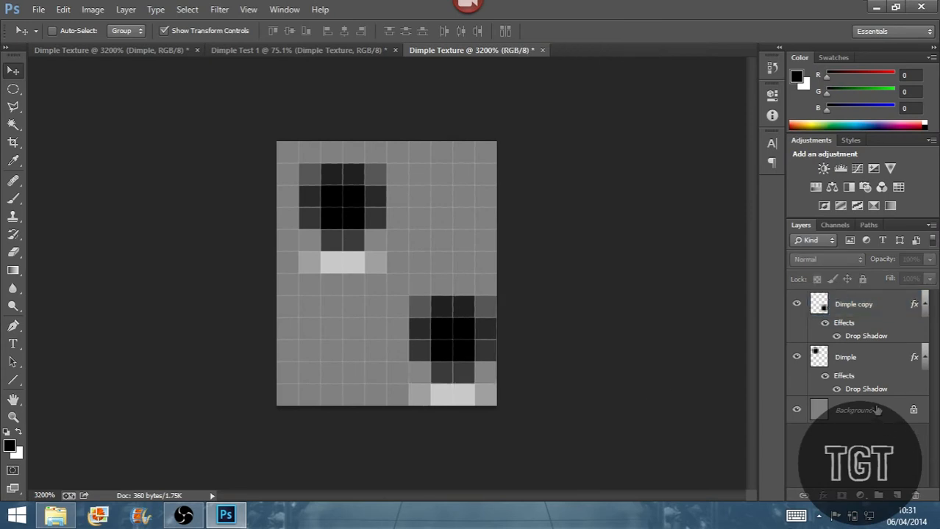
pyautogui.moveTo(877, 410); pyautogui.dragTo(913, 495)
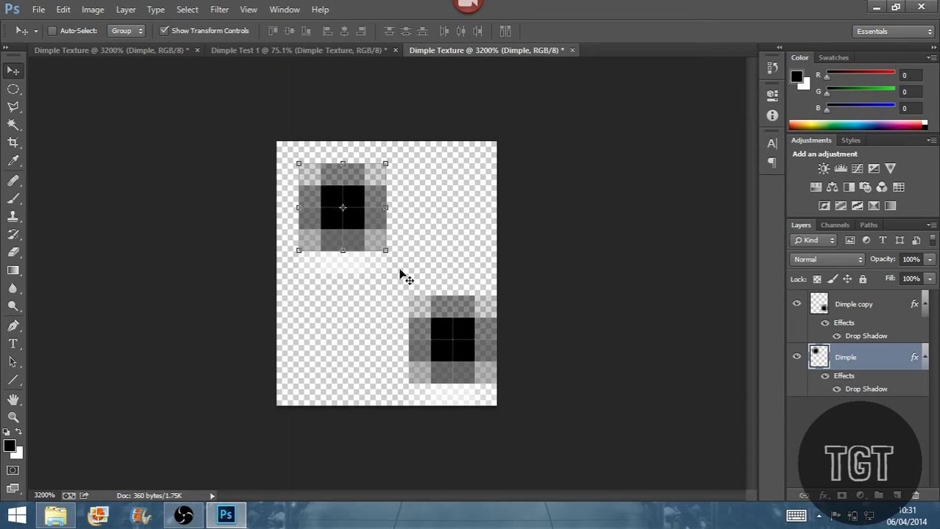
pyautogui.click(67, 10)
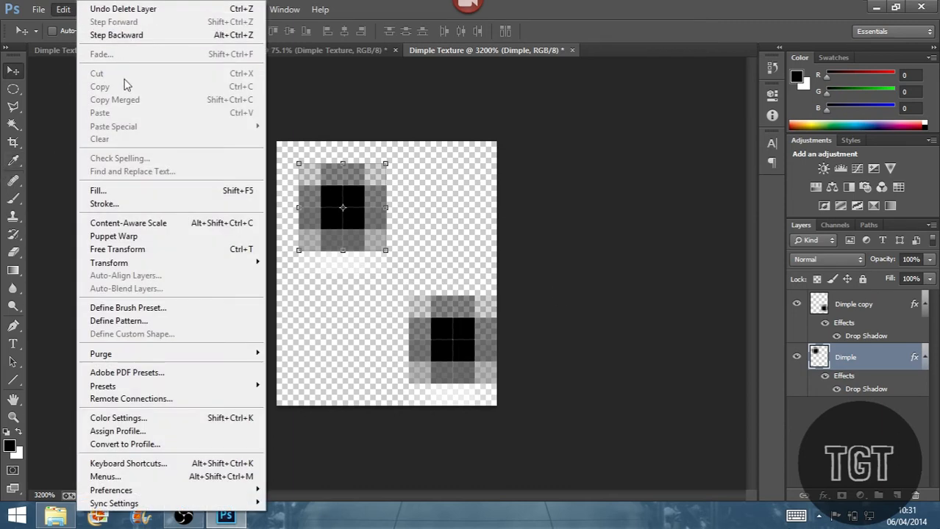
pyautogui.click(132, 322)
pyautogui.click(478, 185)
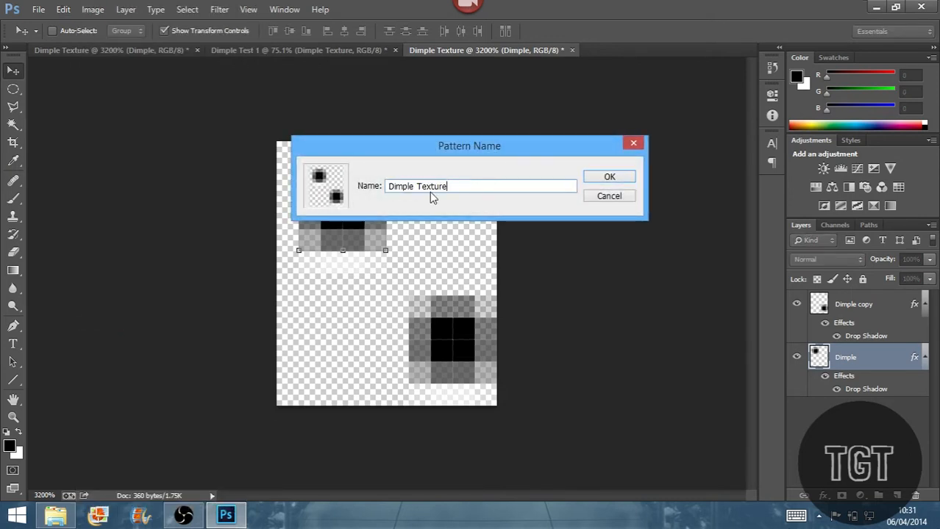
pyautogui.moveTo(437, 192); pyautogui.dragTo(529, 199)
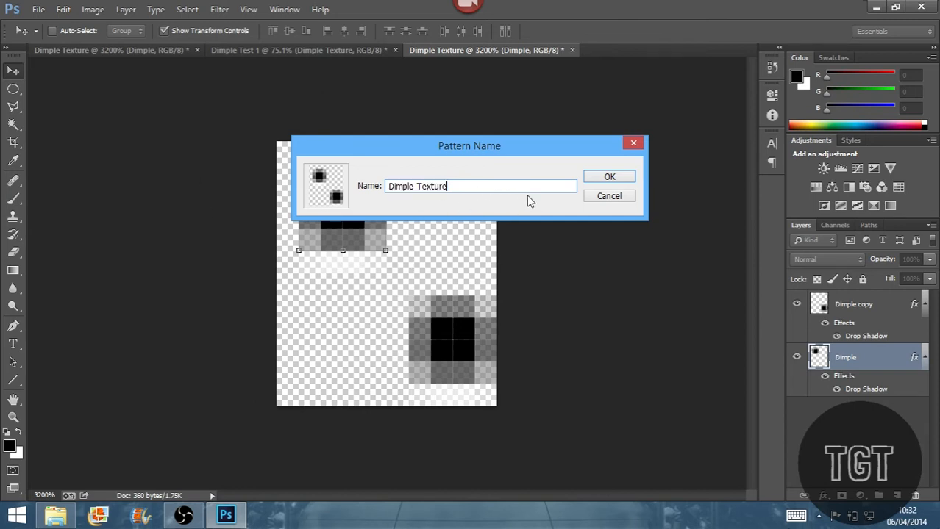
pyautogui.click(607, 179)
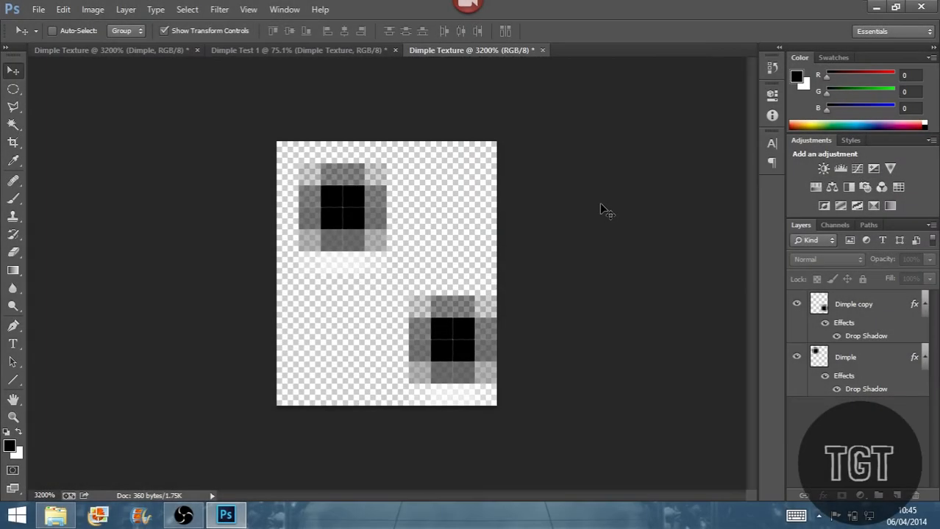
# Create a new 1280 × 720 pixel document named Dimple Test at 72 pixels/inch with a white background
pyautogui.click(40, 10)
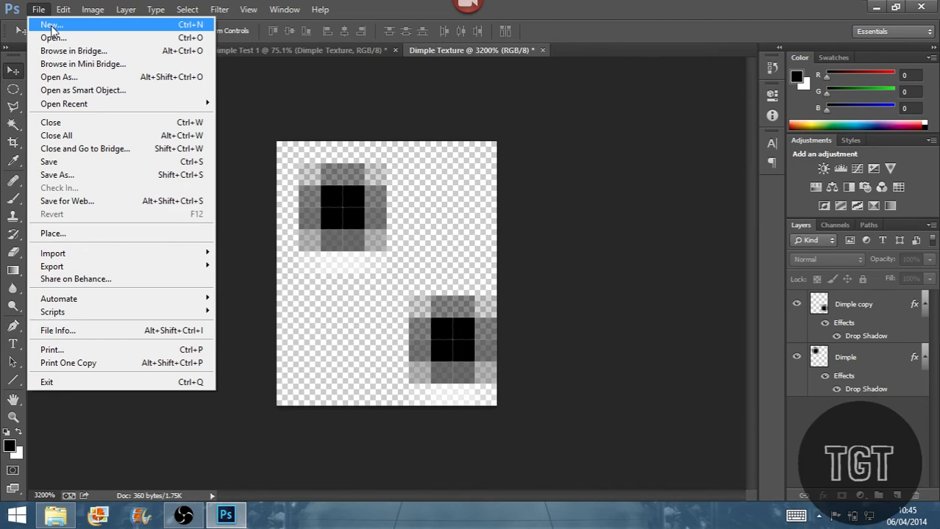
pyautogui.click(52, 26)
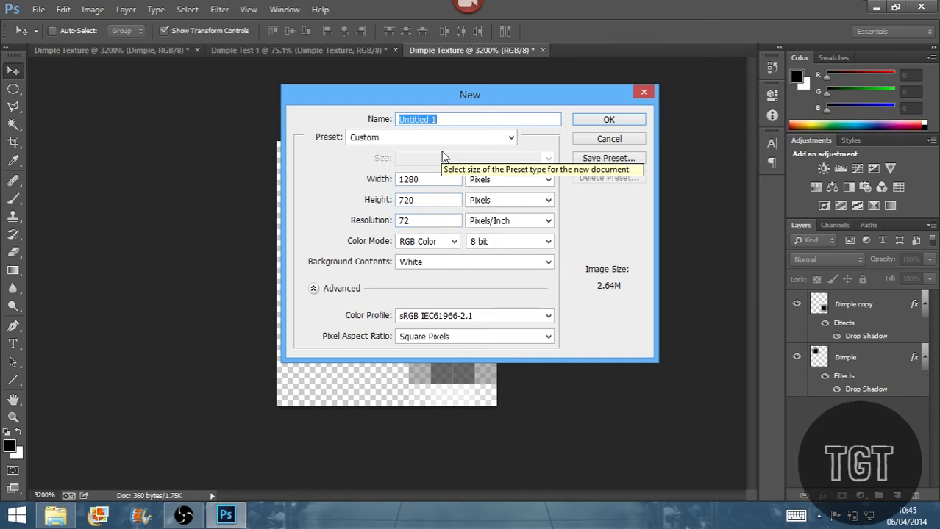
pyautogui.press('BackSpace')
pyautogui.write('Dimple')
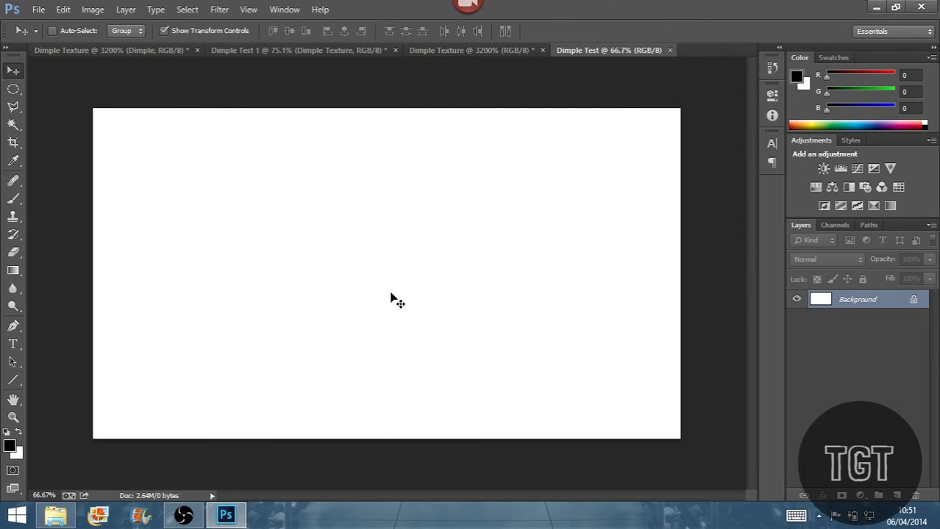
# Darken the white Background layer with a Hue/Saturation adjustment, setting Lightness to -80
pyautogui.hotkey('ctrl', 'u')
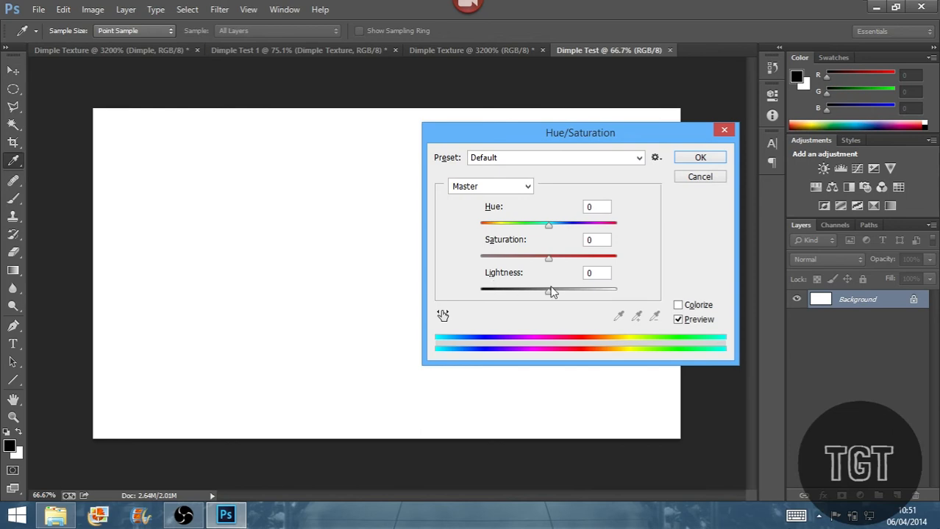
pyautogui.click(593, 273)
pyautogui.write('-80')
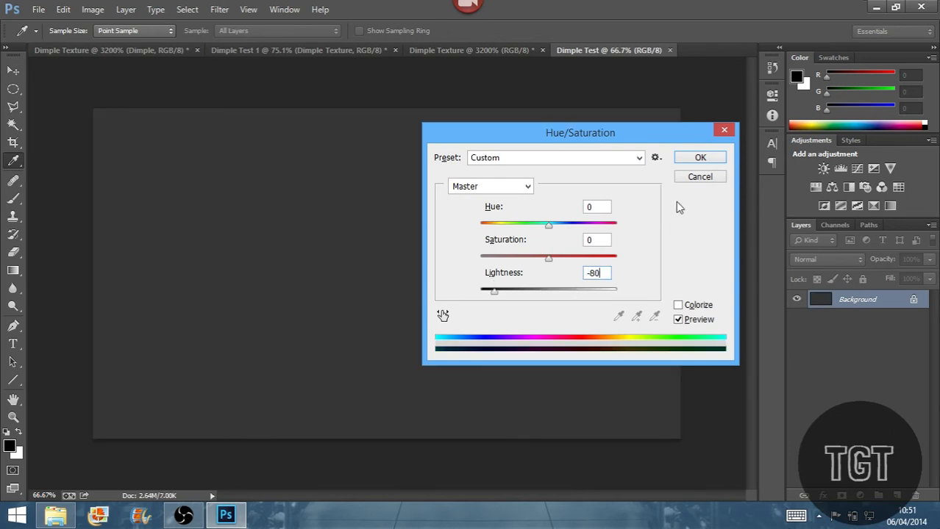
pyautogui.click(686, 158)
pyautogui.press('v')
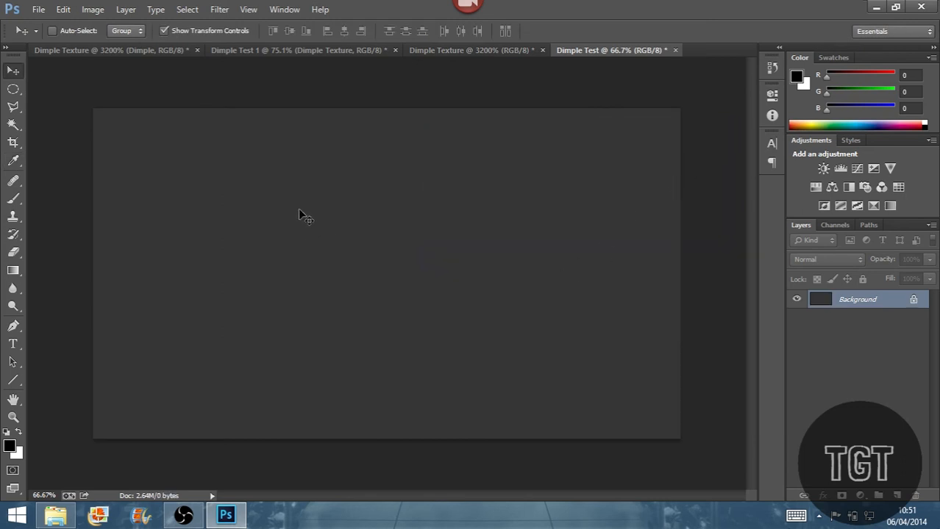
# Apply the Lighting Effects filter to the Background with a centered spot light at intensity 25 and hotspot 44
pyautogui.click(219, 9)
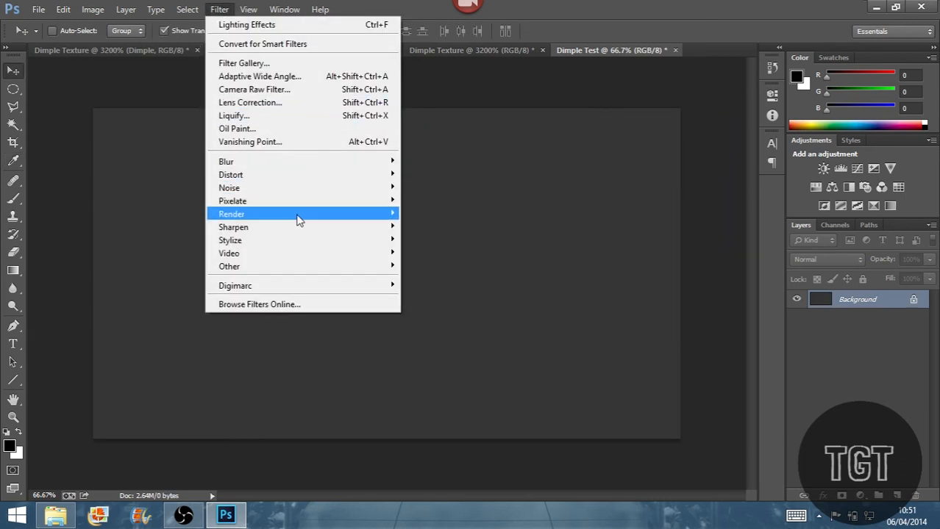
pyautogui.moveTo(256, 215)
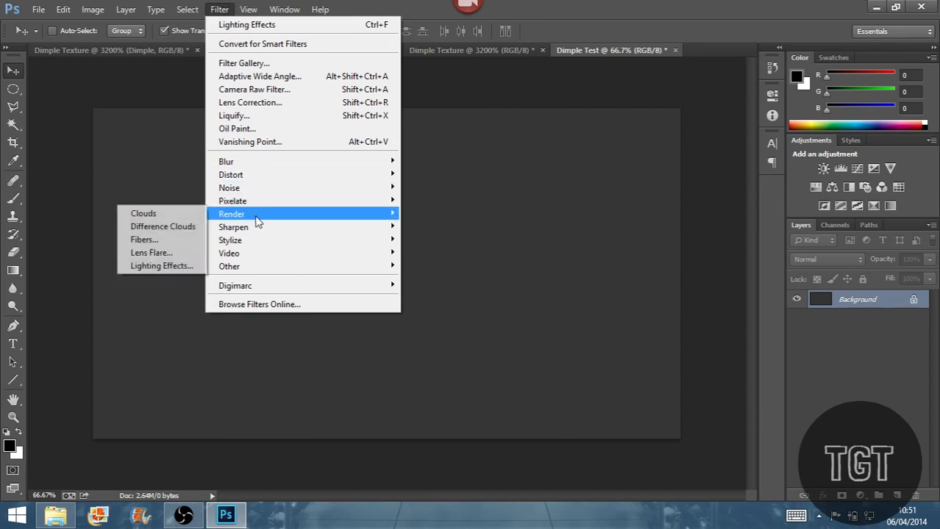
pyautogui.click(175, 267)
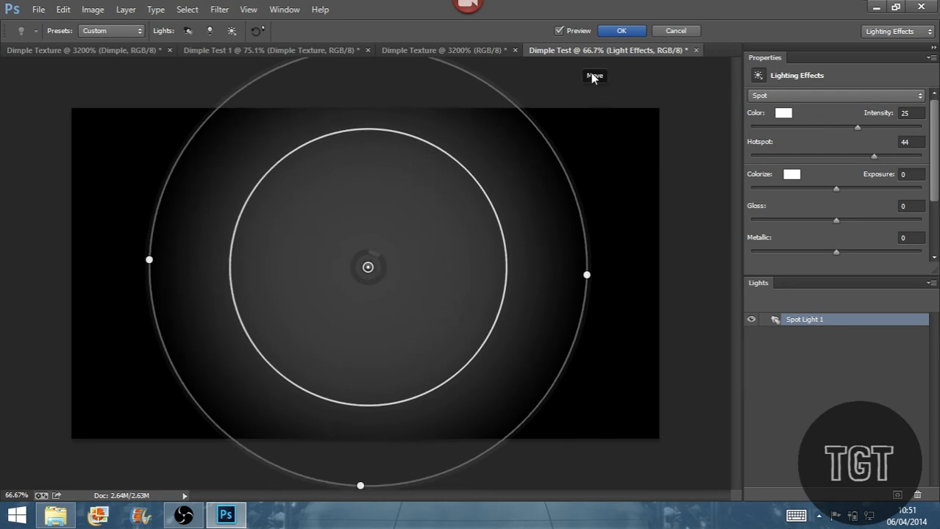
pyautogui.click(612, 33)
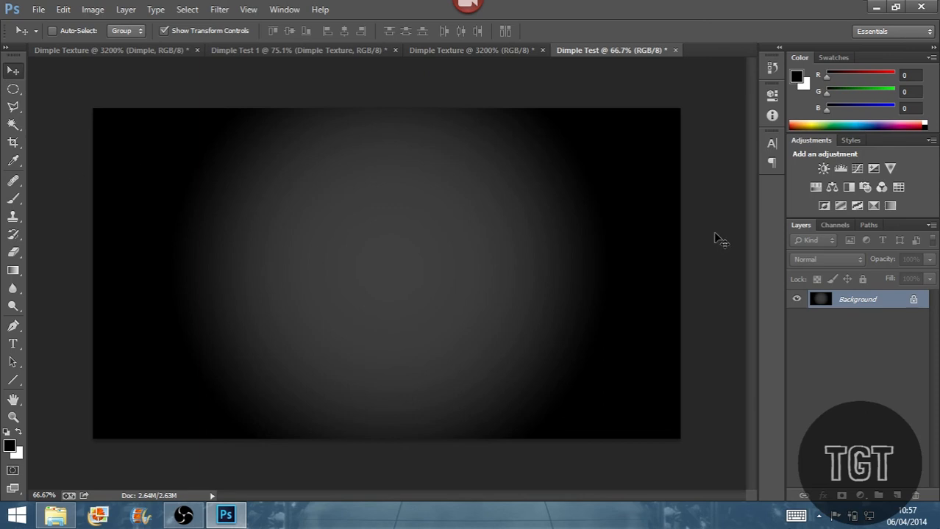
# Add a new layer above the Background and fill it with black
pyautogui.click(897, 496)
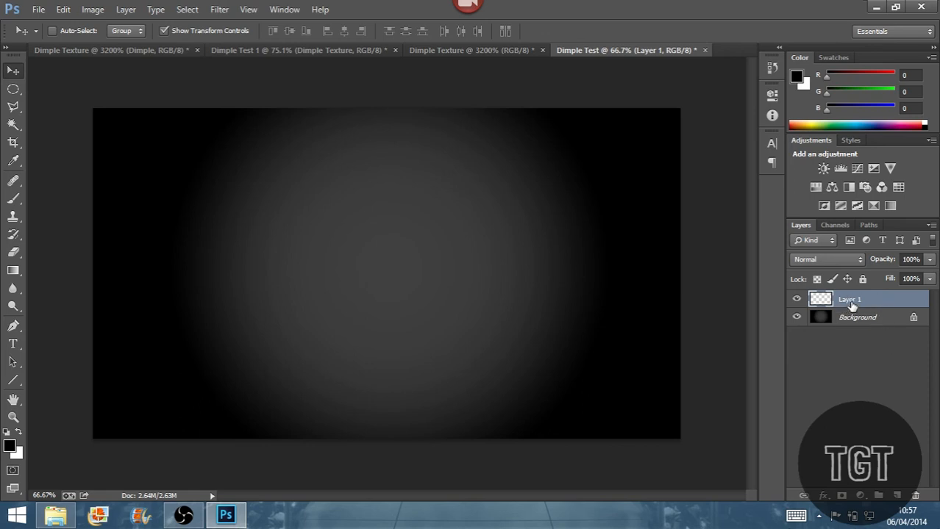
pyautogui.hotkey('alt', 'BackSpace')
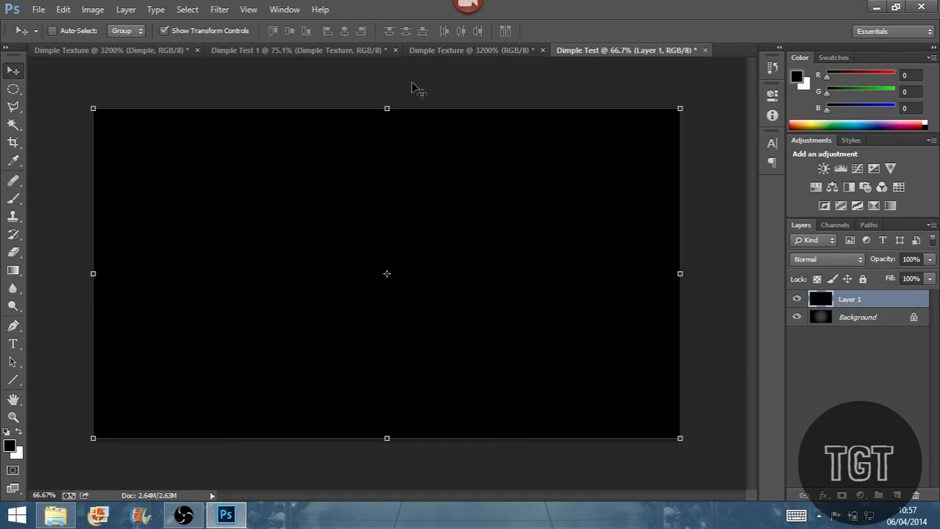
# Add a Pattern Overlay style to Layer 1 using the two-dimple pattern
pyautogui.click(120, 8)
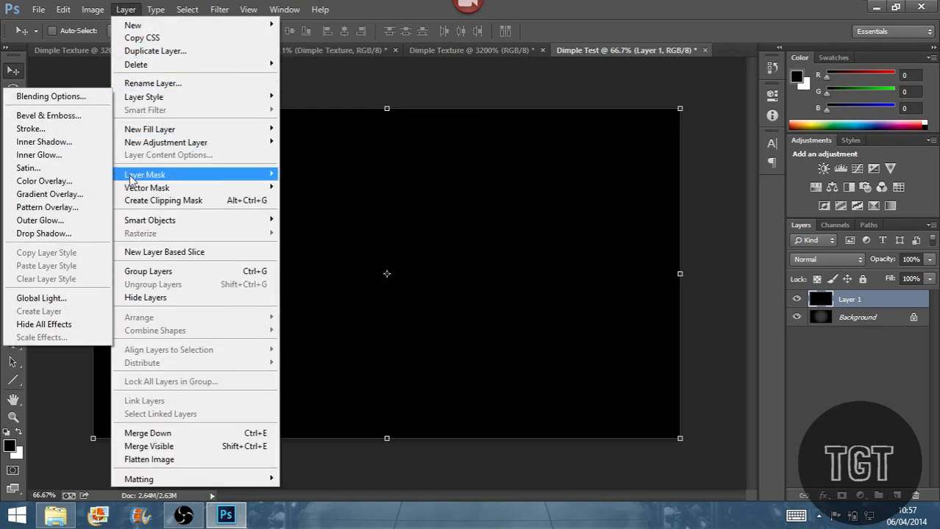
pyautogui.click(74, 207)
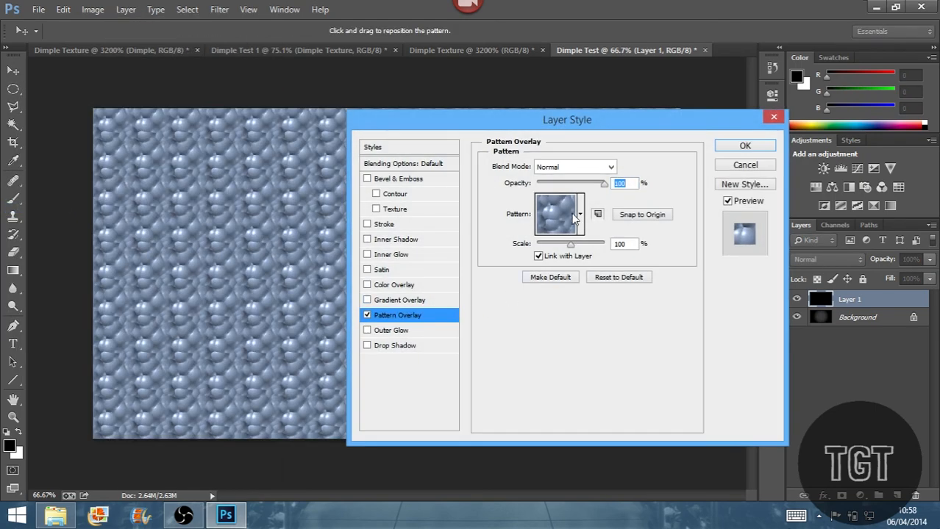
pyautogui.click(581, 214)
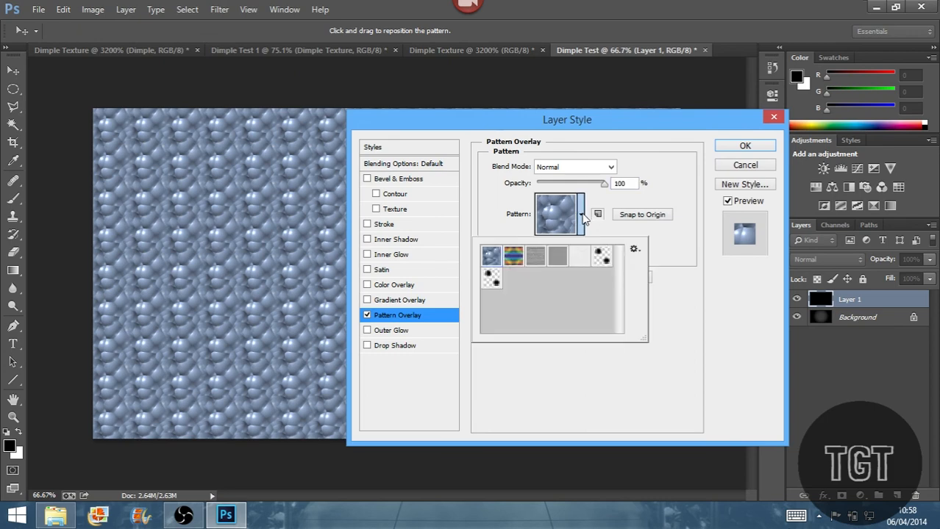
pyautogui.click(603, 255)
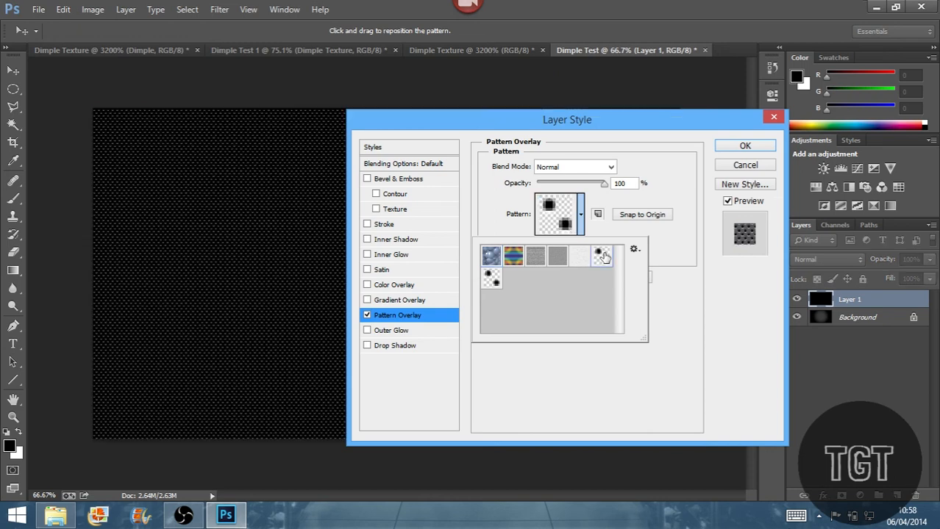
pyautogui.click(664, 306)
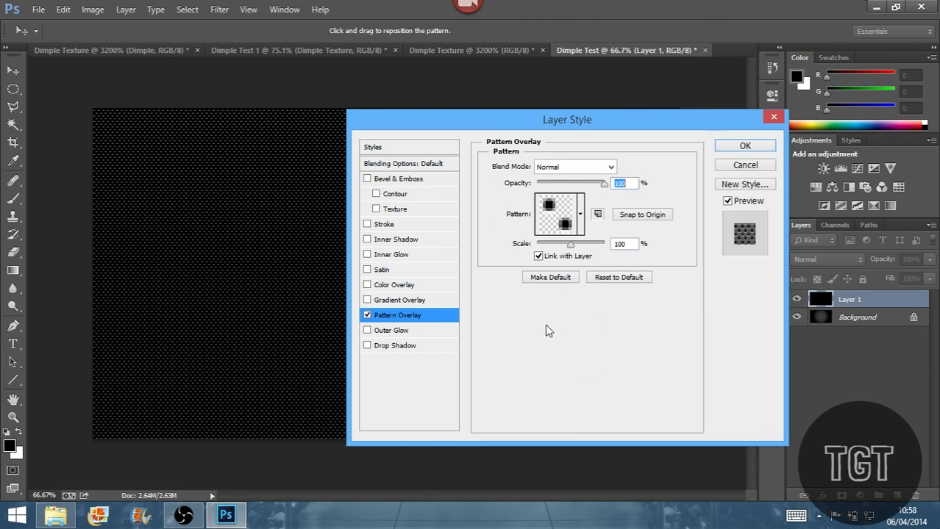
# Set Layer 1's Fill Opacity to 0% in its blending options
pyautogui.click(427, 166)
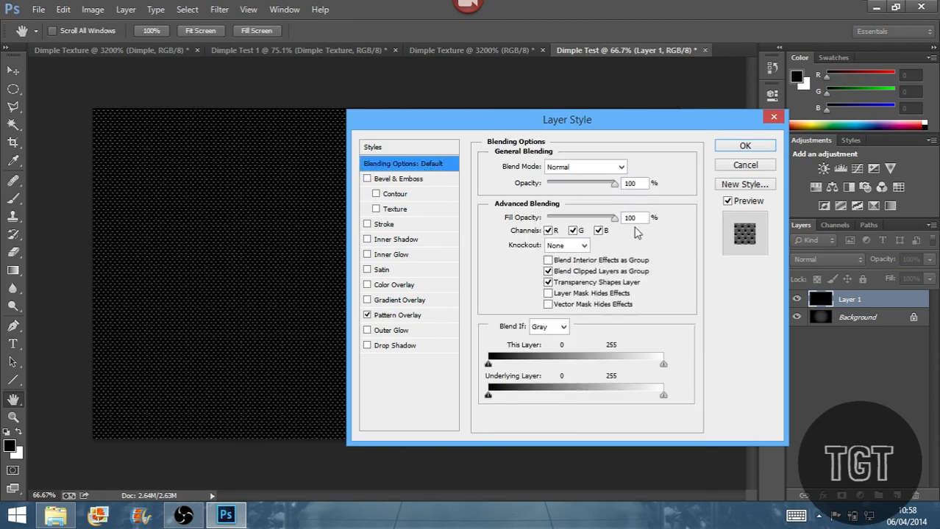
pyautogui.click(540, 219)
pyautogui.write('0')
pyautogui.click(700, 285)
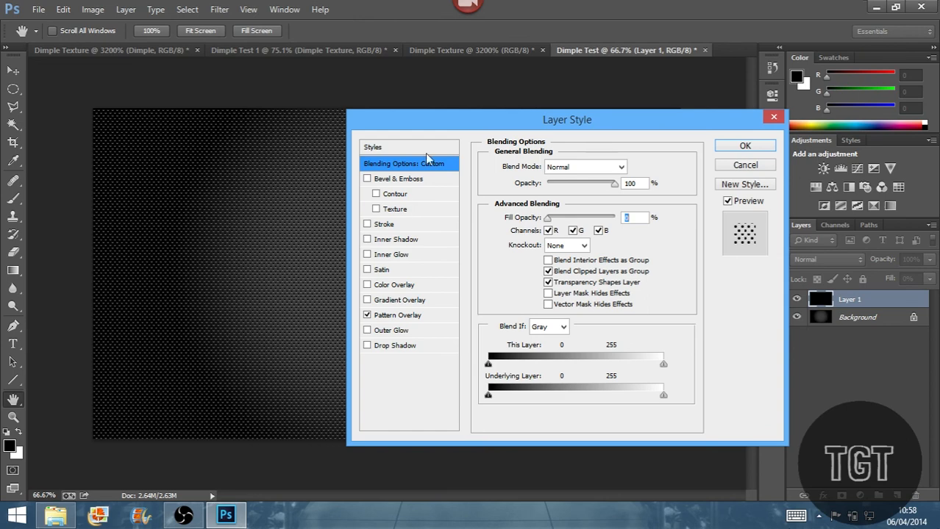
# Set the Pattern Overlay opacity to 30% and apply the layer style to Layer 1
pyautogui.moveTo(440, 126)
pyautogui.mouseDown()
pyautogui.moveTo(466, 131)
pyautogui.moveTo(448, 123)
pyautogui.mouseUp()
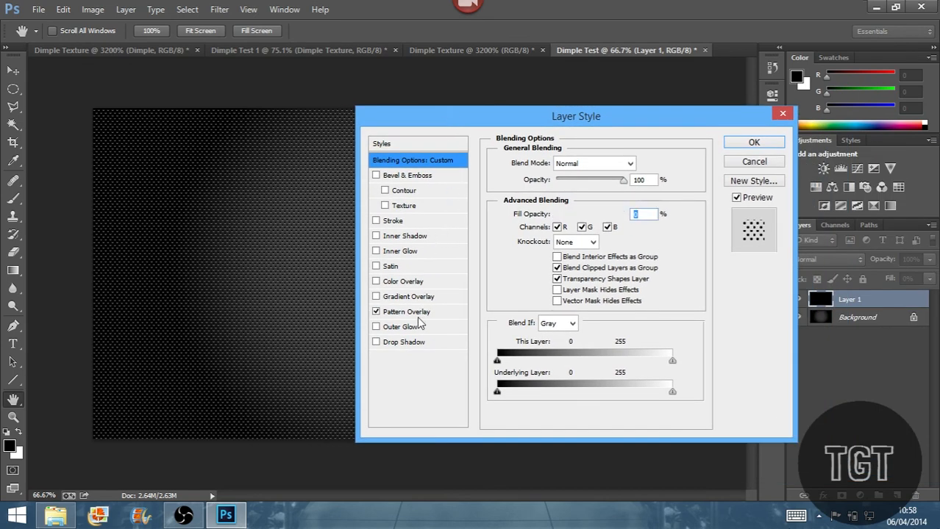
pyautogui.click(393, 318)
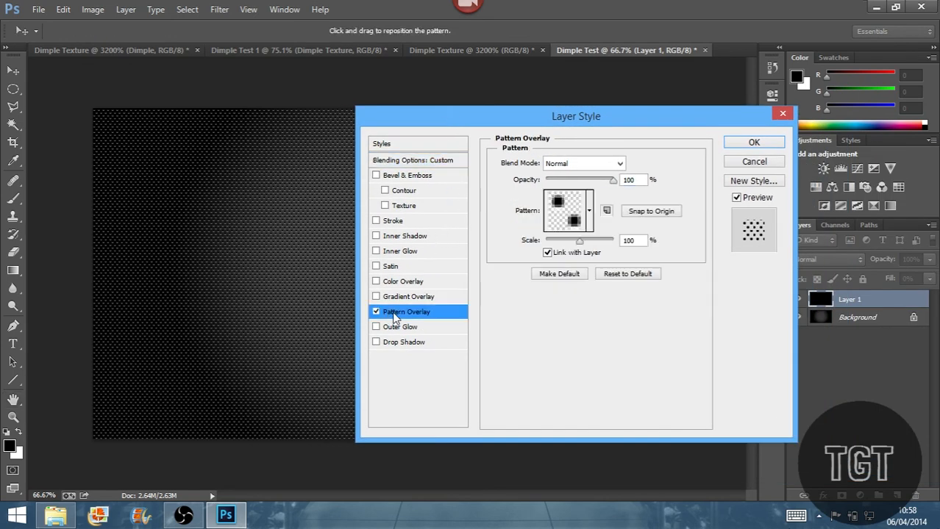
pyautogui.click(631, 181)
pyautogui.press('BackSpace')
pyautogui.write('20')
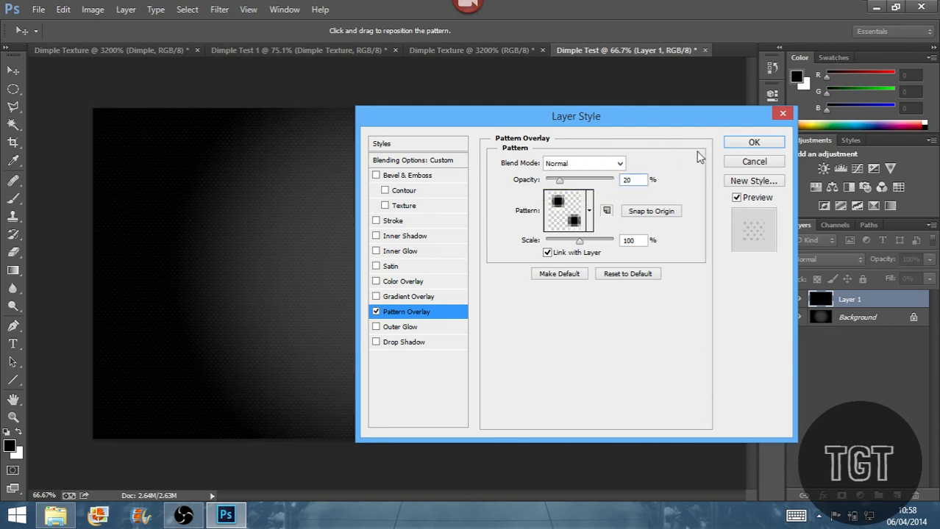
pyautogui.press('BackSpace')
pyautogui.press('BackSpace')
pyautogui.write('30')
pyautogui.click(778, 147)
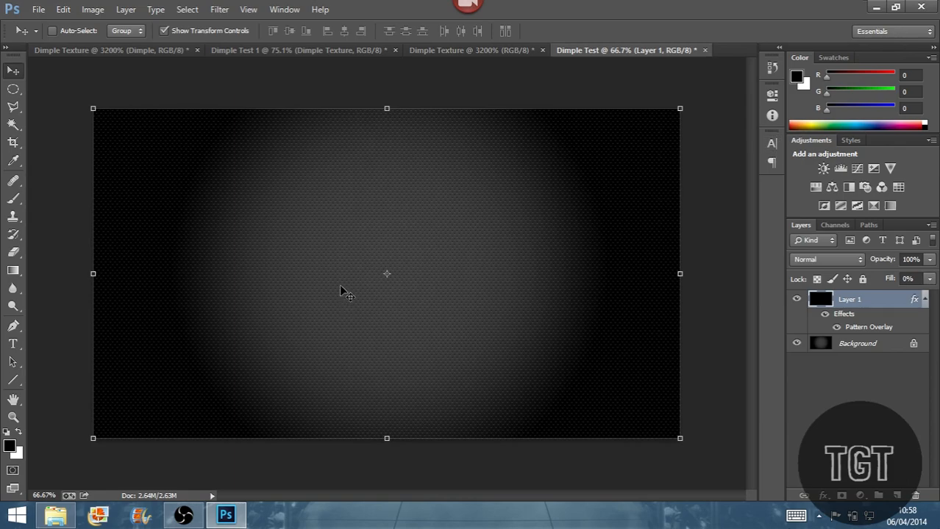
pyautogui.scroll(5, 340, 291)
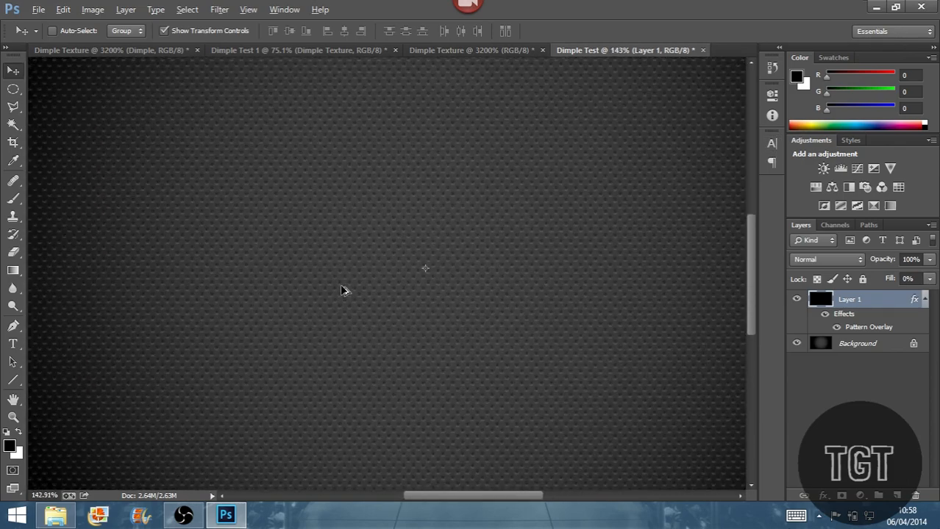
pyautogui.scroll(-5, 340, 291)
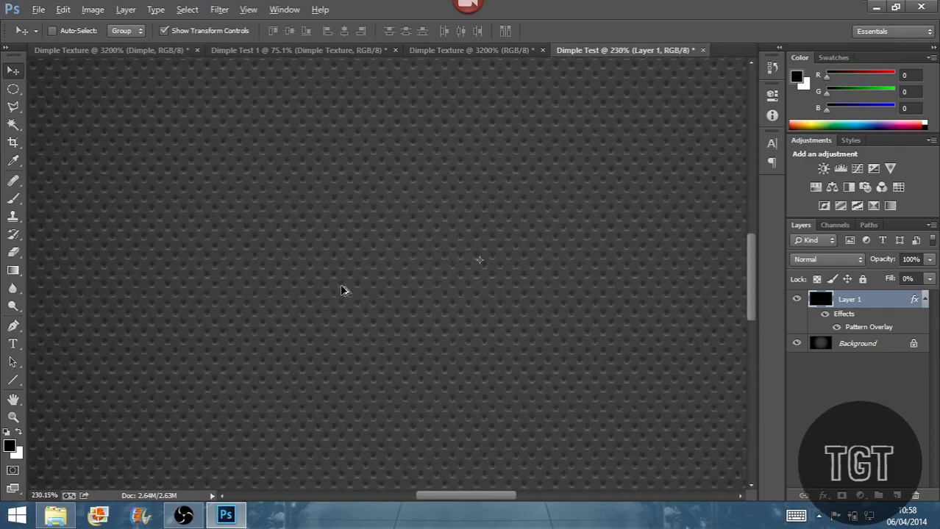
pyautogui.press('alt')
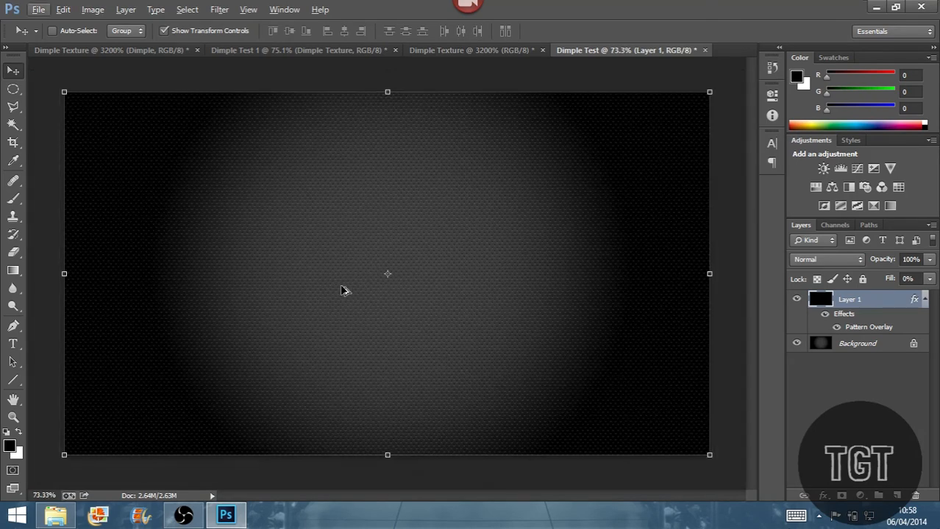